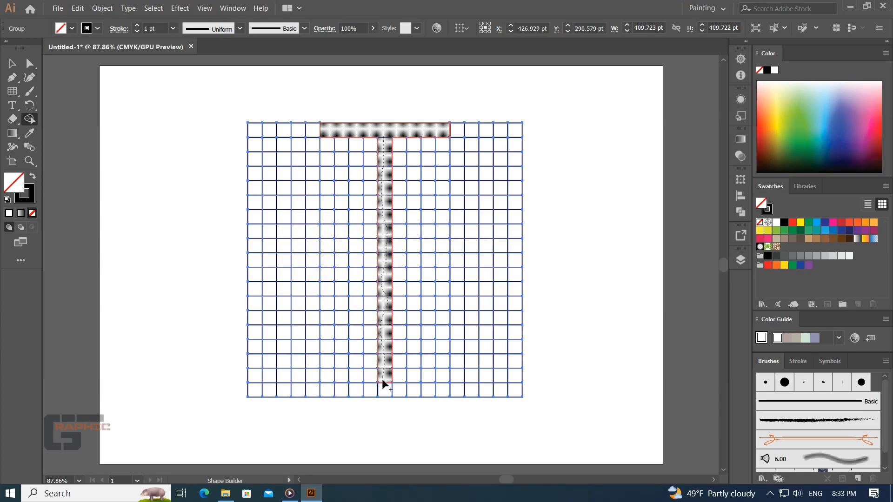
- Merge grid cells with Shape Builder into a central T-shaped stem with a three-cell base, plus a six-cell bar on each side in row three
{"action": "mouse_move", "coordinate": [381, 378]}
{"action": "left_mouse_down"}
{"action": "mouse_move", "coordinate": [393, 392]}
{"action": "mouse_move", "coordinate": [371, 392]}
{"action": "left_mouse_up"}
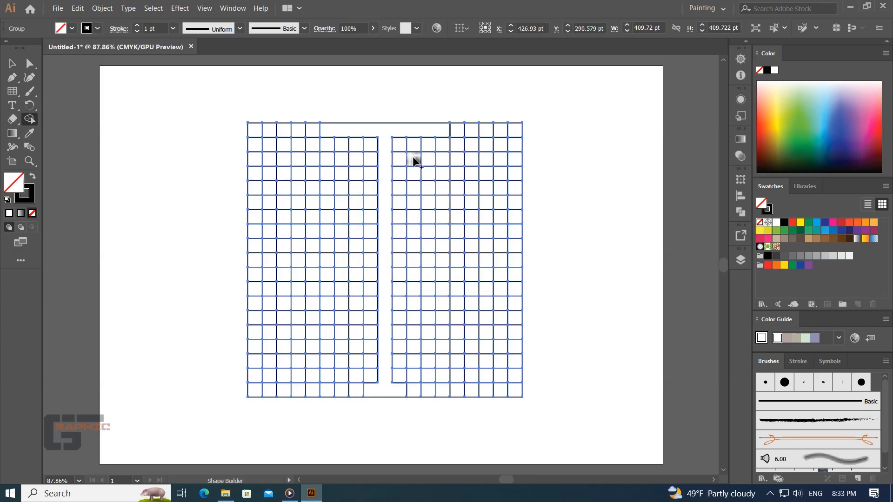
{"action": "left_click_drag", "start_coordinate": [420, 162], "coordinate": [469, 162]}
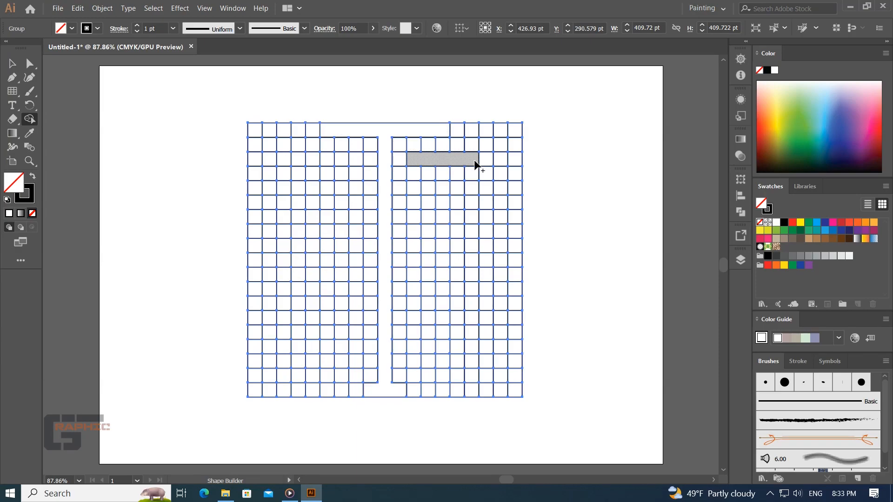
{"action": "left_click_drag", "start_coordinate": [475, 164], "coordinate": [486, 161]}
{"action": "left_click_drag", "start_coordinate": [355, 160], "coordinate": [285, 163]}
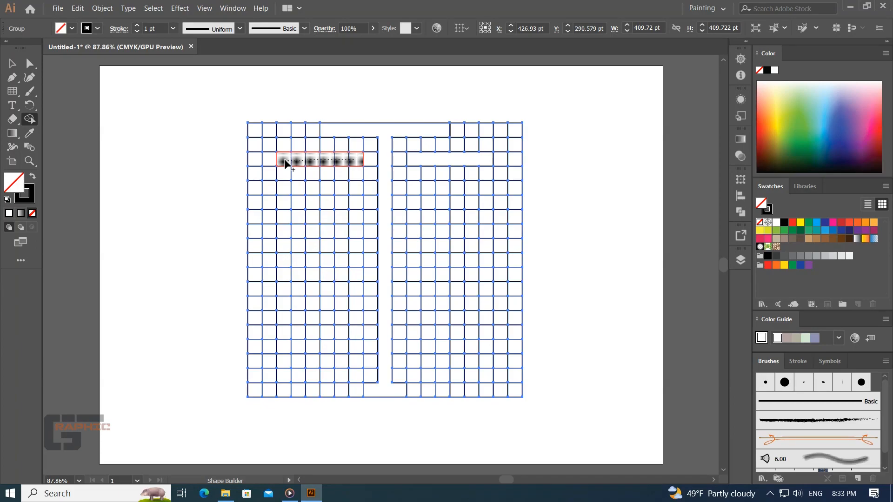
{"action": "left_click_drag", "start_coordinate": [285, 163], "coordinate": [286, 164]}
- Merge the row-five cells out to the grid edges and the columns flanking the stem down to row 18, forming two mirrored L-shaped arms
{"action": "left_click_drag", "start_coordinate": [348, 189], "coordinate": [260, 192]}
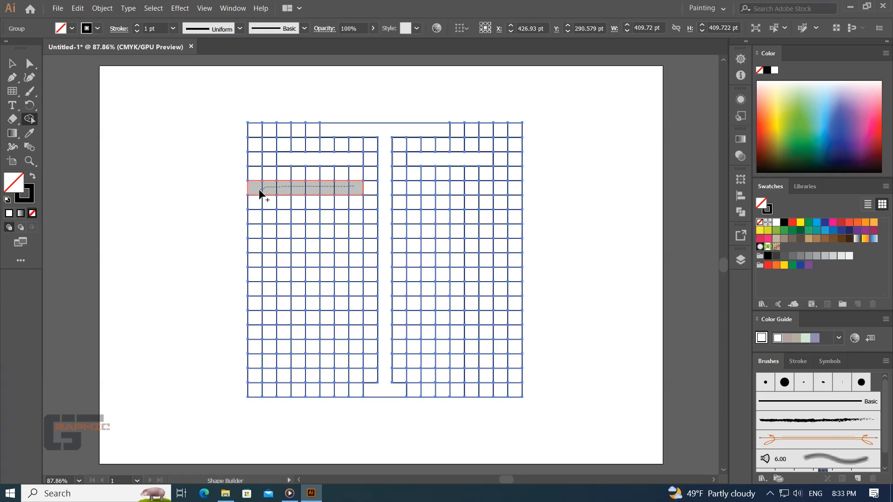
{"action": "left_click_drag", "start_coordinate": [260, 192], "coordinate": [346, 191]}
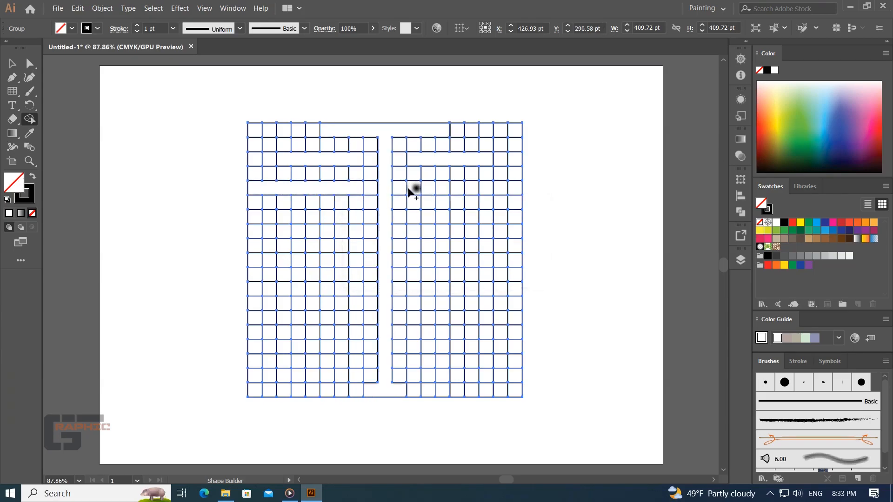
{"action": "left_click_drag", "start_coordinate": [416, 188], "coordinate": [510, 190]}
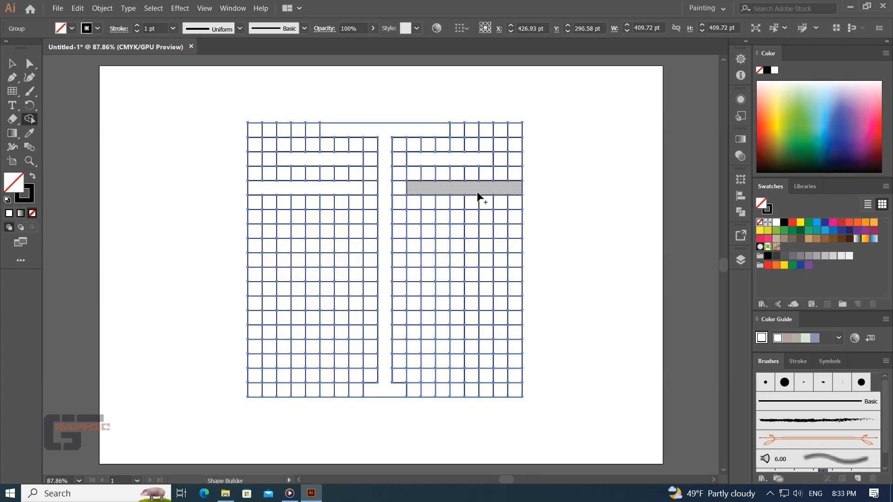
{"action": "left_click_drag", "start_coordinate": [413, 188], "coordinate": [410, 229]}
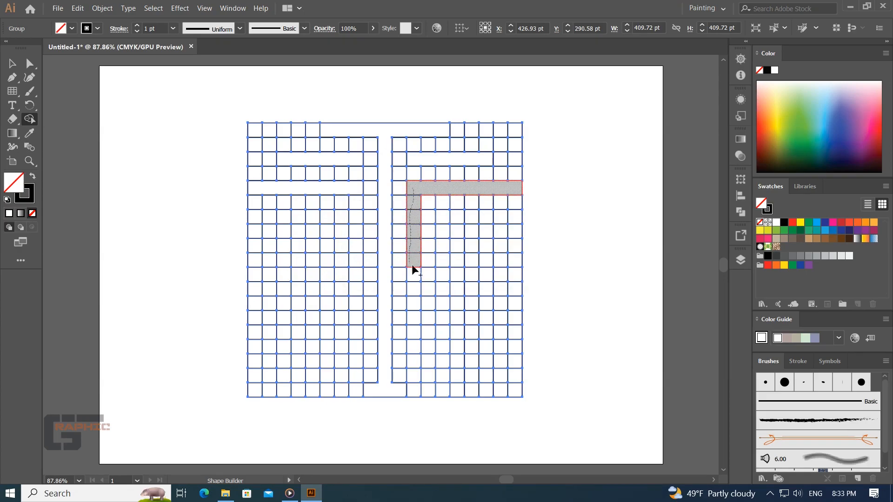
{"action": "left_click_drag", "start_coordinate": [413, 295], "coordinate": [412, 321]}
{"action": "left_click_drag", "start_coordinate": [359, 188], "coordinate": [359, 257]}
{"action": "left_click_drag", "start_coordinate": [352, 294], "coordinate": [354, 377]}
{"action": "left_click_drag", "start_coordinate": [420, 311], "coordinate": [416, 375]}
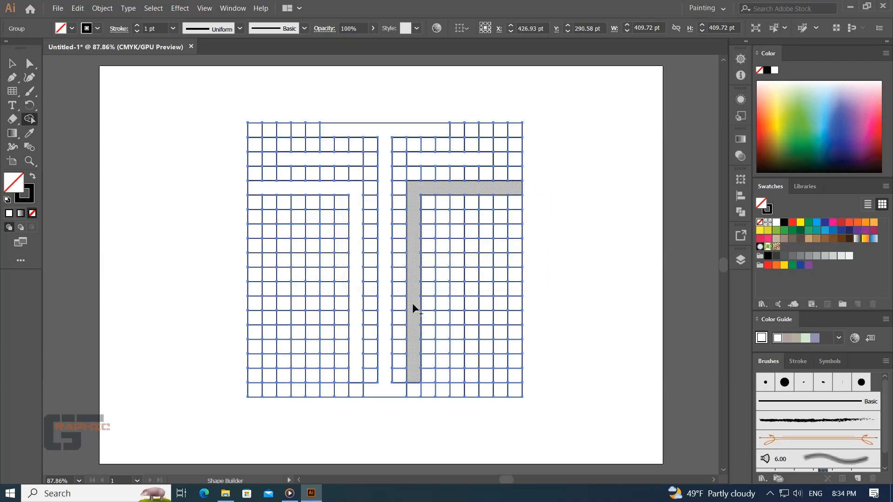
{"action": "left_click", "coordinate": [387, 292], "text": "alt"}
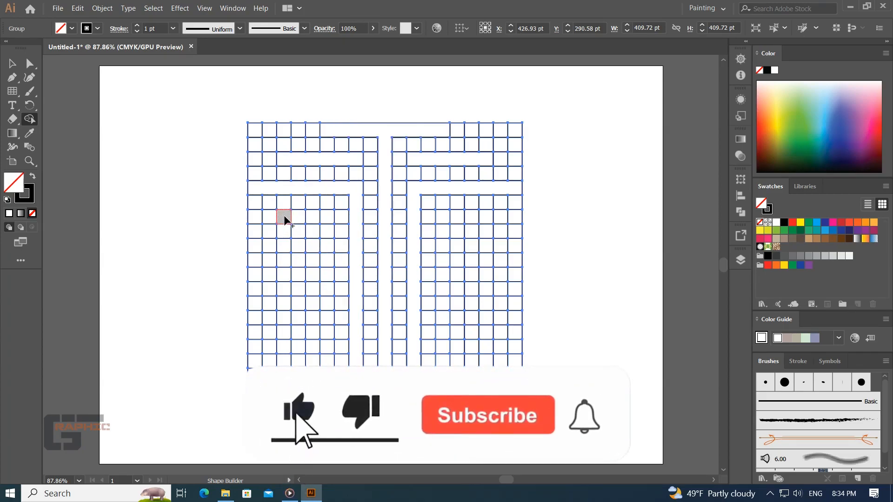
- Merge cells into a smaller inner L-shaped arm on each side, four cells wide in row seven and reaching down to row 16
{"action": "left_click_drag", "start_coordinate": [290, 218], "coordinate": [325, 220]}
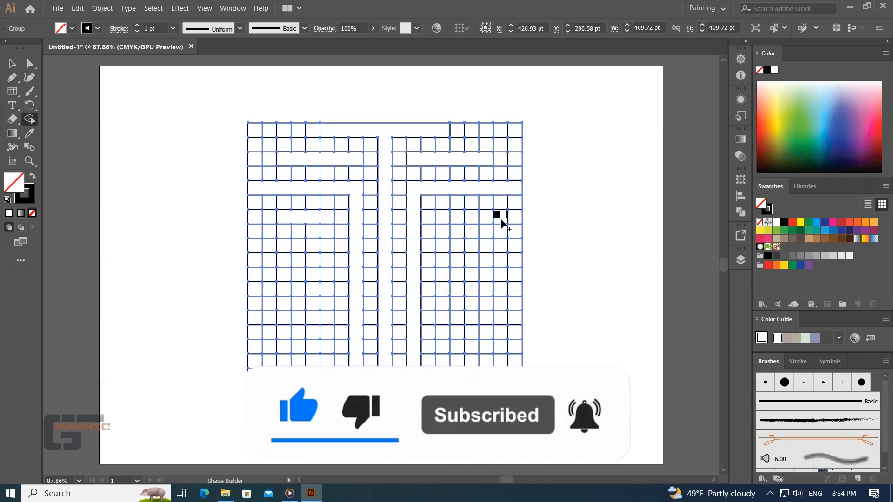
{"action": "mouse_move", "coordinate": [484, 217]}
{"action": "left_mouse_down"}
{"action": "mouse_move", "coordinate": [446, 219]}
{"action": "mouse_move", "coordinate": [442, 278]}
{"action": "left_mouse_up"}
{"action": "mouse_move", "coordinate": [283, 217]}
{"action": "left_mouse_down"}
{"action": "mouse_move", "coordinate": [335, 225]}
{"action": "mouse_move", "coordinate": [328, 271]}
{"action": "left_mouse_up"}
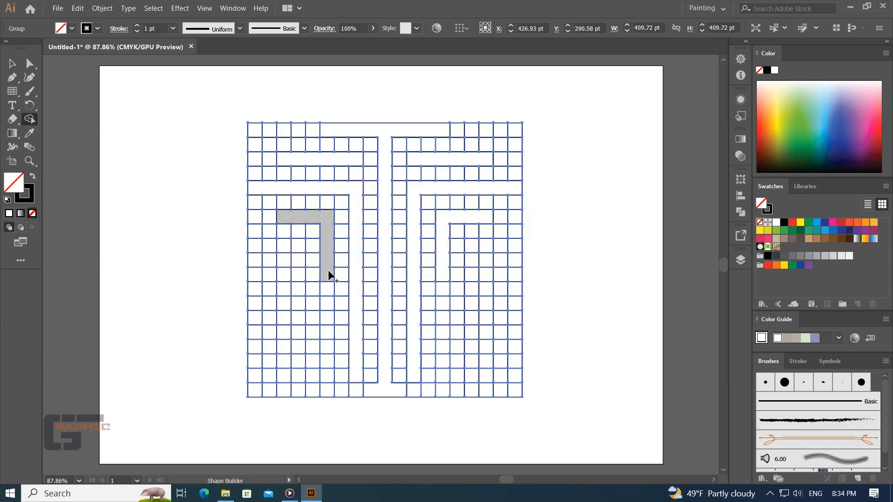
{"action": "left_click_drag", "start_coordinate": [329, 275], "coordinate": [328, 355]}
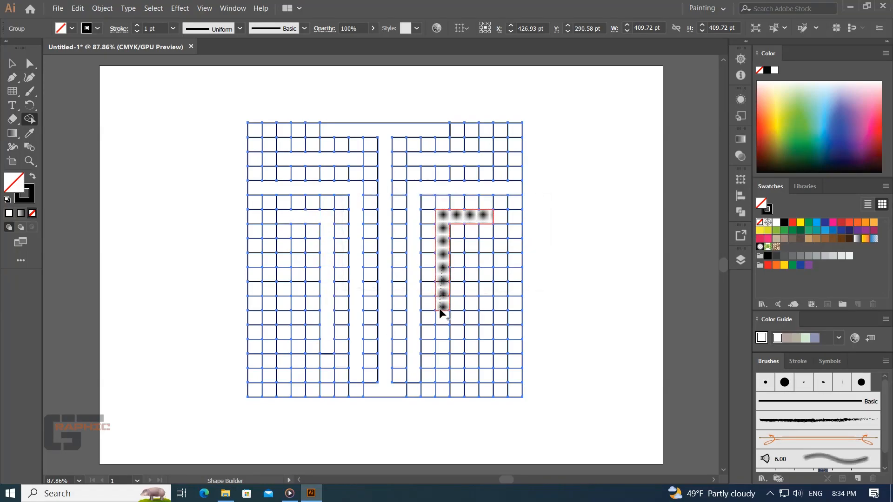
{"action": "left_click_drag", "start_coordinate": [439, 324], "coordinate": [442, 350]}
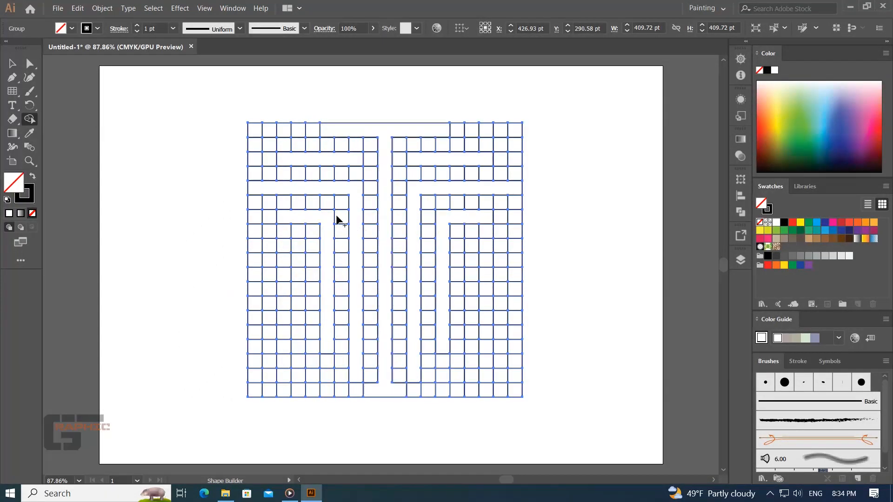
- Erase the row-two cells on both sides, the cells between the right-hand arms, and the strip of cells beyond the right inner arm
{"action": "key", "text": "alt"}
{"action": "left_click_drag", "start_coordinate": [241, 145], "coordinate": [375, 148]}
{"action": "left_click_drag", "start_coordinate": [280, 158], "coordinate": [367, 156]}
{"action": "left_click_drag", "start_coordinate": [393, 145], "coordinate": [500, 148]}
{"action": "left_click_drag", "start_coordinate": [540, 175], "coordinate": [406, 179]}
{"action": "mouse_move", "coordinate": [529, 204]}
{"action": "left_mouse_down"}
{"action": "mouse_move", "coordinate": [437, 205]}
{"action": "mouse_move", "coordinate": [438, 216]}
{"action": "left_mouse_up"}
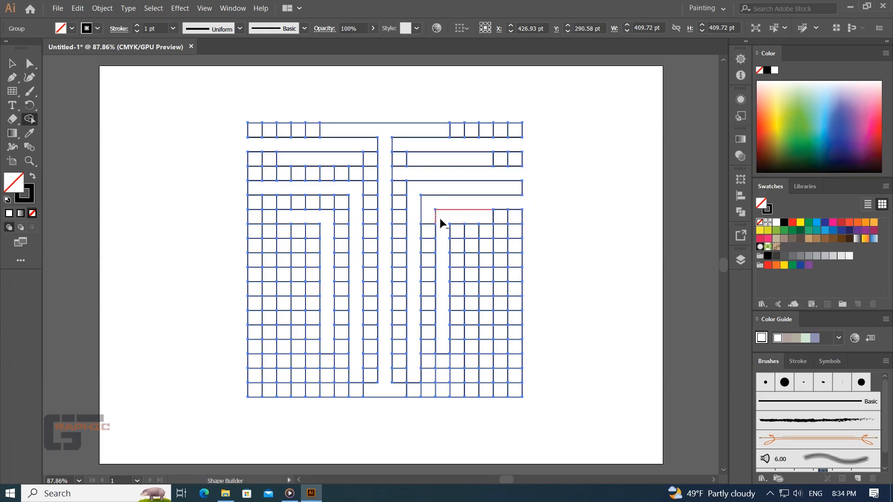
{"action": "mouse_move", "coordinate": [502, 210]}
{"action": "left_mouse_down"}
{"action": "mouse_move", "coordinate": [490, 265]}
{"action": "mouse_move", "coordinate": [479, 265]}
{"action": "mouse_move", "coordinate": [489, 395]}
{"action": "left_mouse_up"}
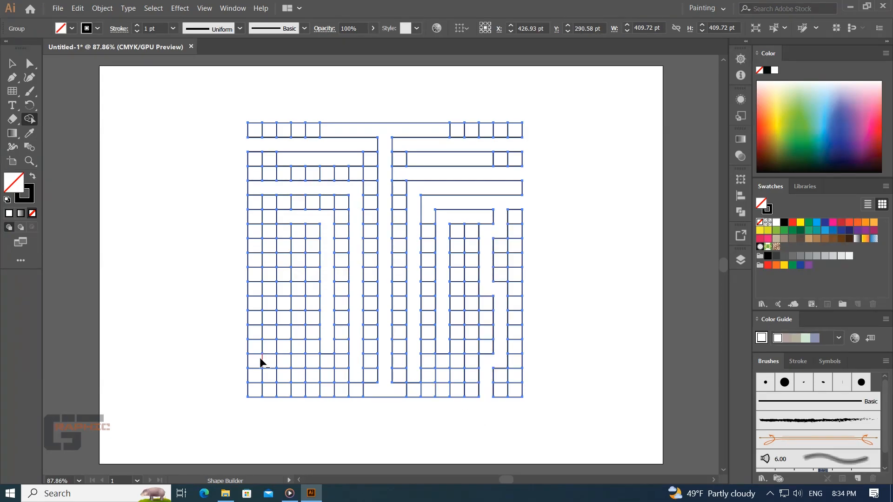
- Erase the leftover cells around the left inner arm, between the left arms, and beside the left of the central stem
{"action": "mouse_move", "coordinate": [315, 396]}
{"action": "left_mouse_down"}
{"action": "mouse_move", "coordinate": [311, 232]}
{"action": "mouse_move", "coordinate": [221, 236]}
{"action": "left_mouse_up"}
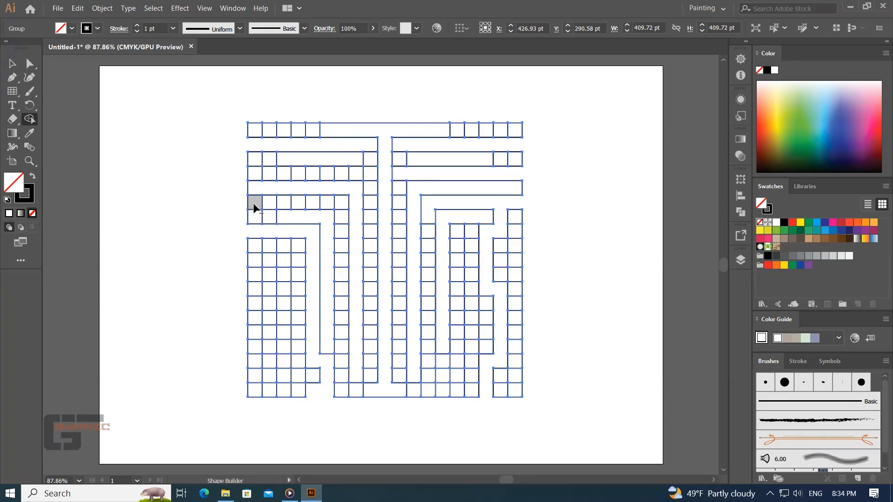
{"action": "mouse_move", "coordinate": [239, 202]}
{"action": "left_mouse_down"}
{"action": "mouse_move", "coordinate": [344, 210]}
{"action": "mouse_move", "coordinate": [341, 390]}
{"action": "left_mouse_up"}
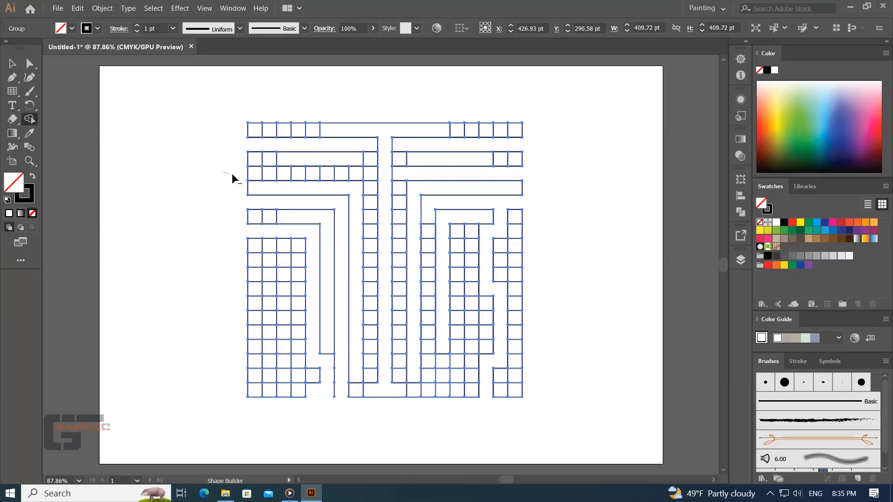
{"action": "left_click_drag", "start_coordinate": [229, 173], "coordinate": [276, 177]}
{"action": "left_click_drag", "start_coordinate": [331, 179], "coordinate": [366, 177]}
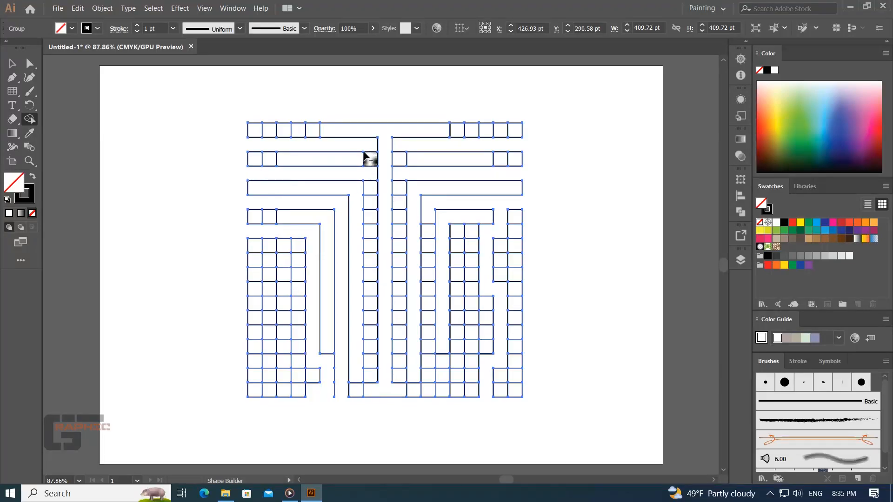
{"action": "mouse_move", "coordinate": [368, 146]}
{"action": "left_mouse_down"}
{"action": "mouse_move", "coordinate": [368, 374]}
{"action": "mouse_move", "coordinate": [344, 395]}
{"action": "mouse_move", "coordinate": [329, 369]}
{"action": "left_mouse_up"}
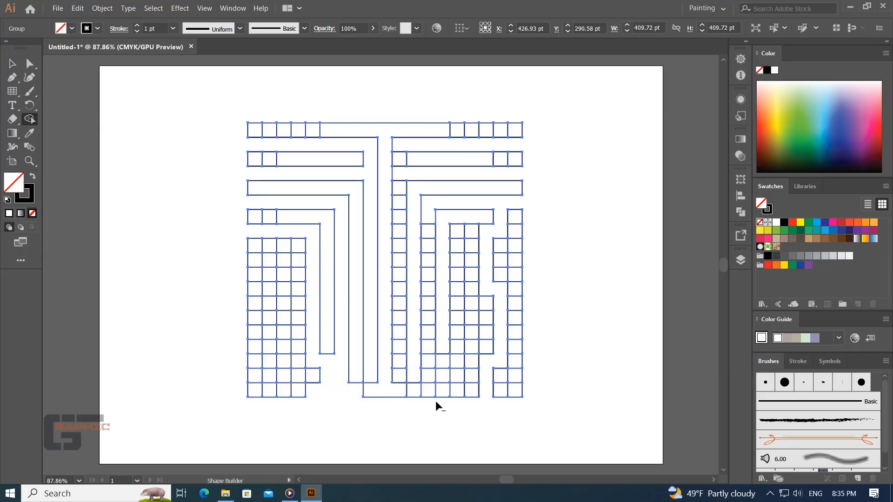
- Erase the leftover cells in the lower right bottom row, between the right-hand arms, and beside the right of the central stem
{"action": "mouse_move", "coordinate": [420, 403]}
{"action": "left_mouse_down"}
{"action": "mouse_move", "coordinate": [417, 396]}
{"action": "mouse_move", "coordinate": [501, 389]}
{"action": "left_mouse_up"}
{"action": "left_click_drag", "start_coordinate": [428, 384], "coordinate": [427, 284]}
{"action": "left_click_drag", "start_coordinate": [428, 222], "coordinate": [429, 287]}
{"action": "left_click_drag", "start_coordinate": [400, 177], "coordinate": [399, 376]}
{"action": "key", "text": "XF86AudioRaiseVolume"}
{"action": "key", "text": "XF86AudioRaiseVolume"}
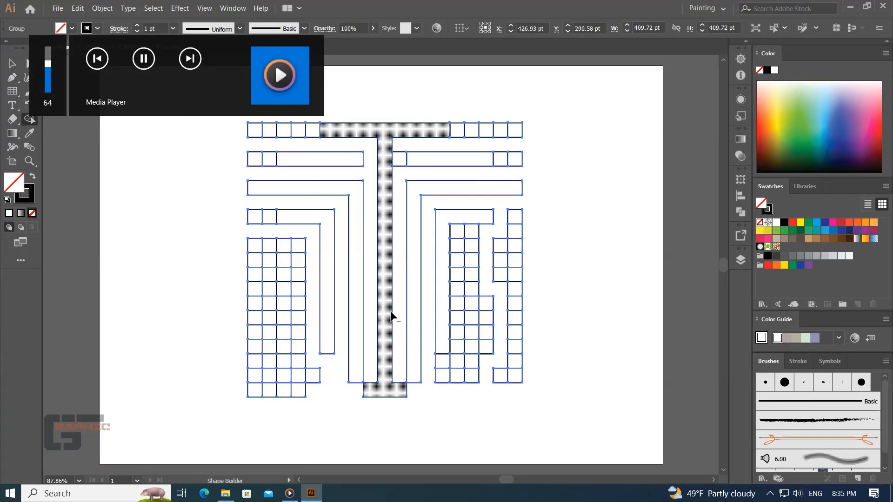
{"action": "left_click", "coordinate": [400, 157], "text": "alt"}
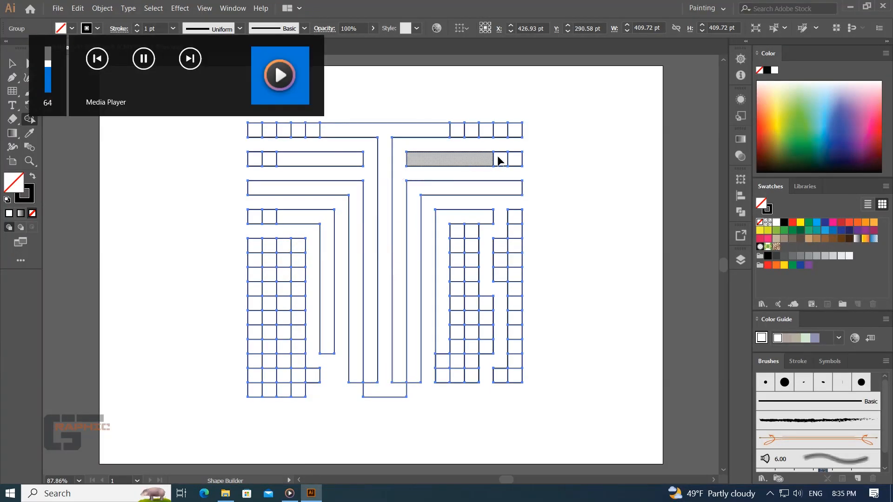
- Erase the leftover cells beyond the outer ends of the top bar and of the two row-three bars
{"action": "mouse_move", "coordinate": [501, 158]}
{"action": "left_mouse_down"}
{"action": "mouse_move", "coordinate": [520, 159]}
{"action": "mouse_move", "coordinate": [507, 135]}
{"action": "mouse_move", "coordinate": [453, 132]}
{"action": "left_mouse_up"}
{"action": "left_click", "coordinate": [514, 151], "text": "alt"}
{"action": "left_click", "coordinate": [513, 165], "text": "alt"}
{"action": "mouse_move", "coordinate": [515, 129]}
{"action": "left_mouse_down"}
{"action": "mouse_move", "coordinate": [506, 140]}
{"action": "mouse_move", "coordinate": [456, 141]}
{"action": "left_mouse_up"}
{"action": "mouse_move", "coordinate": [308, 117]}
{"action": "left_mouse_down"}
{"action": "mouse_move", "coordinate": [297, 138]}
{"action": "mouse_move", "coordinate": [236, 143]}
{"action": "mouse_move", "coordinate": [265, 156]}
{"action": "mouse_move", "coordinate": [251, 184]}
{"action": "left_mouse_up"}
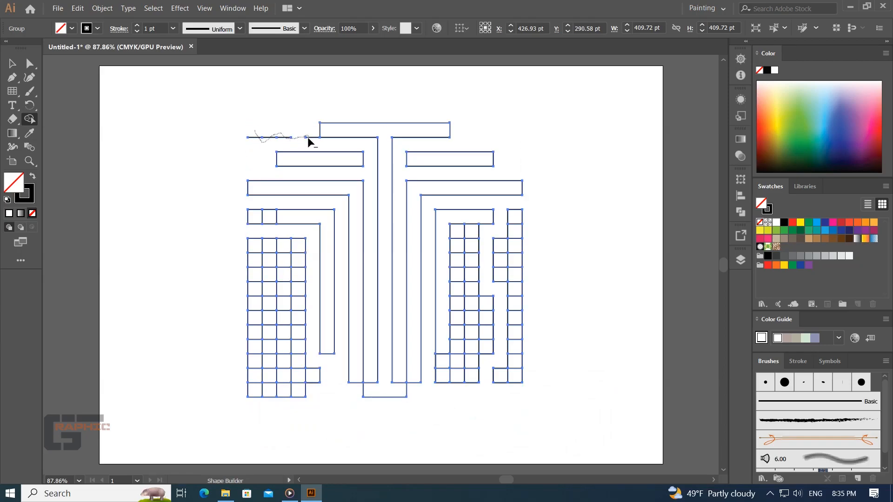
- Erase the cells and stray lines at the left inner arm's outer end and the cells bordering the right inner arm, and deselect the artwork
{"action": "left_click_drag", "start_coordinate": [262, 219], "coordinate": [279, 226]}
{"action": "mouse_move", "coordinate": [483, 234]}
{"action": "left_mouse_down"}
{"action": "mouse_move", "coordinate": [462, 238]}
{"action": "mouse_move", "coordinate": [461, 278]}
{"action": "left_mouse_up"}
{"action": "mouse_move", "coordinate": [460, 350]}
{"action": "left_mouse_down"}
{"action": "mouse_move", "coordinate": [439, 372]}
{"action": "mouse_move", "coordinate": [468, 356]}
{"action": "left_mouse_up"}
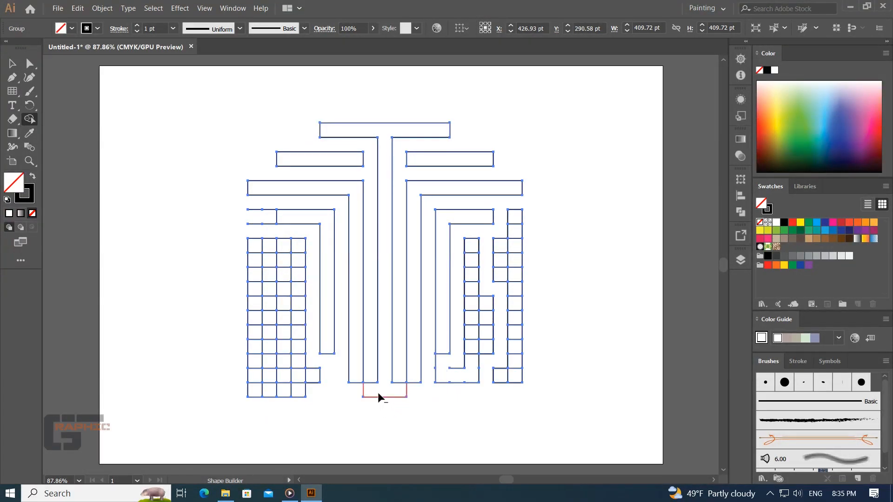
{"action": "key", "text": "v"}
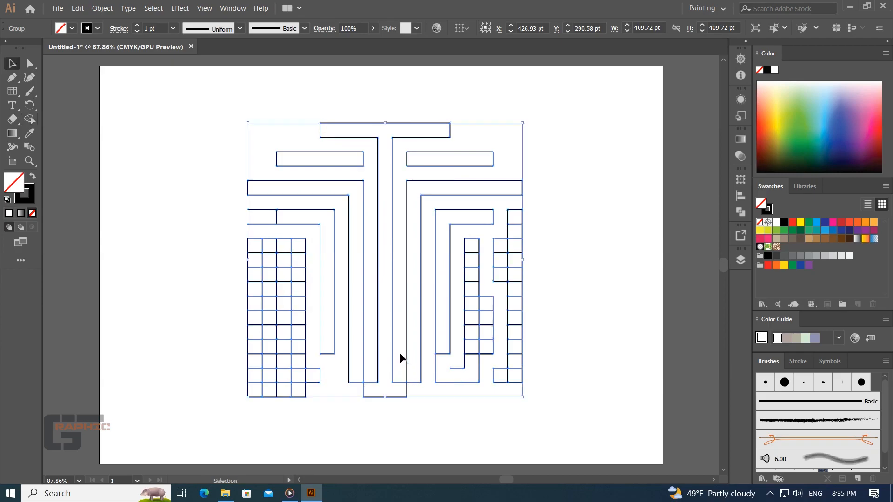
{"action": "left_click", "coordinate": [34, 124]}
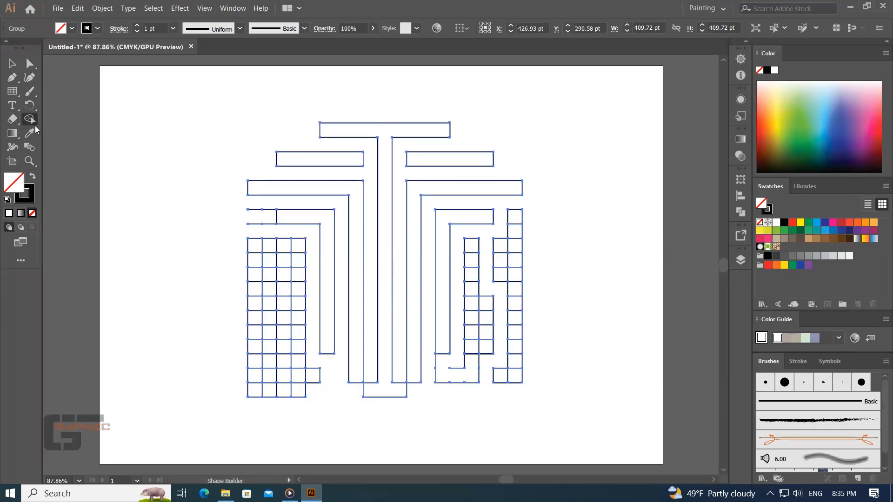
{"action": "left_click_drag", "start_coordinate": [265, 227], "coordinate": [266, 210]}
{"action": "left_click", "coordinate": [12, 64]}
{"action": "left_click", "coordinate": [547, 265]}
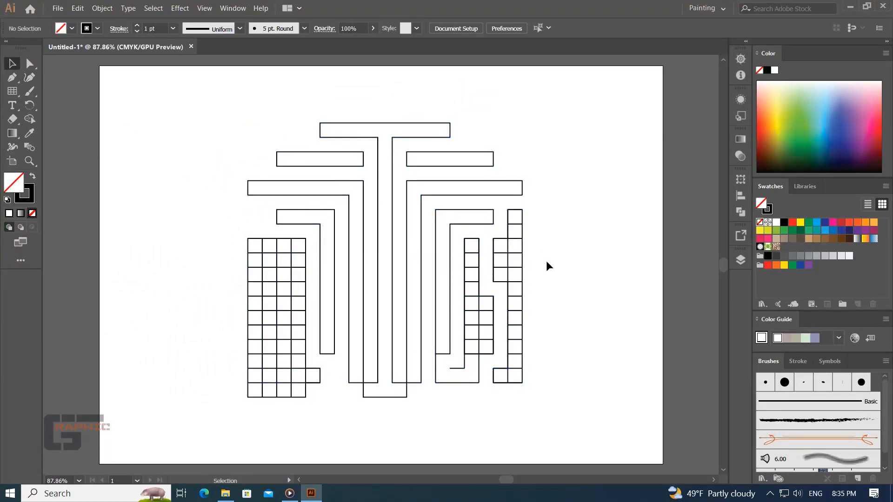
- Move the artwork group to about X 443 pt, Y 247 pt, ungroup it and deselect everything
{"action": "key", "text": "a"}
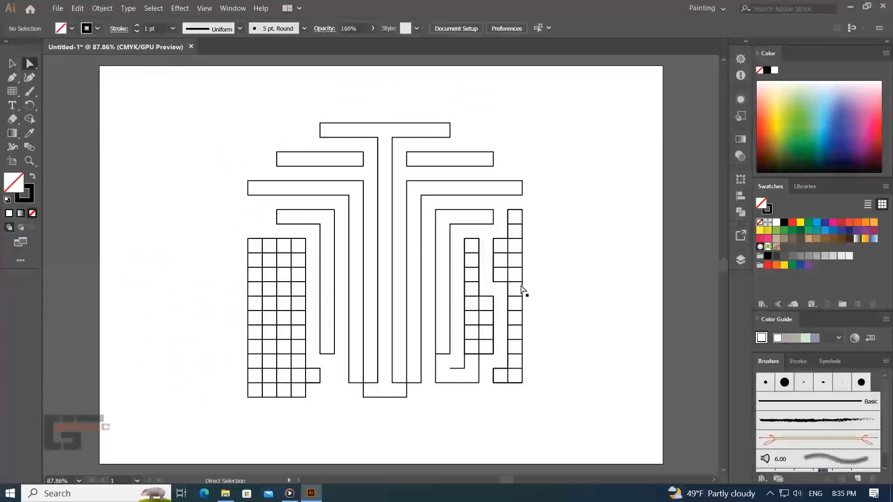
{"action": "key", "text": "v"}
{"action": "left_click", "coordinate": [450, 245]}
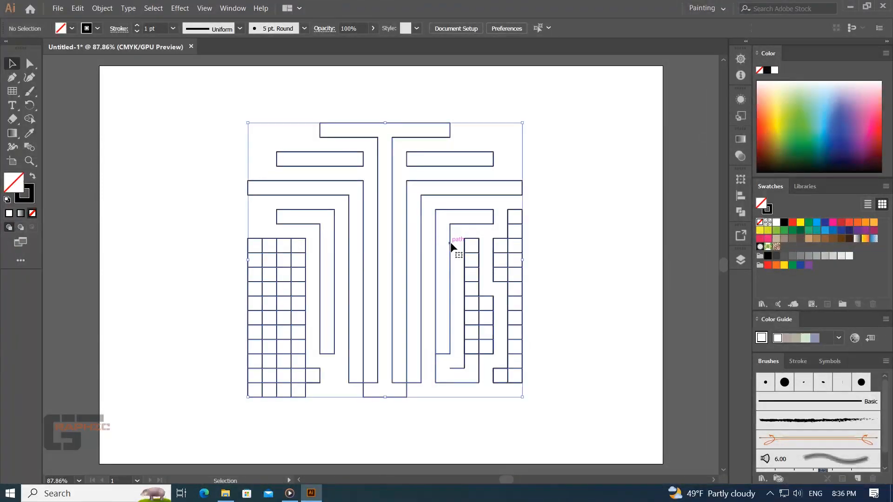
{"action": "left_click_drag", "start_coordinate": [448, 242], "coordinate": [459, 213]}
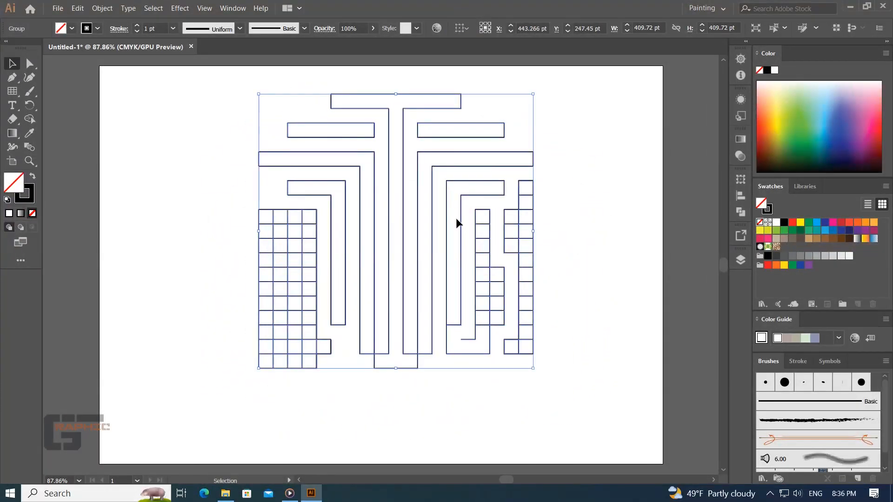
{"action": "right_click", "coordinate": [460, 223]}
{"action": "left_click", "coordinate": [473, 301]}
{"action": "left_click", "coordinate": [442, 262]}
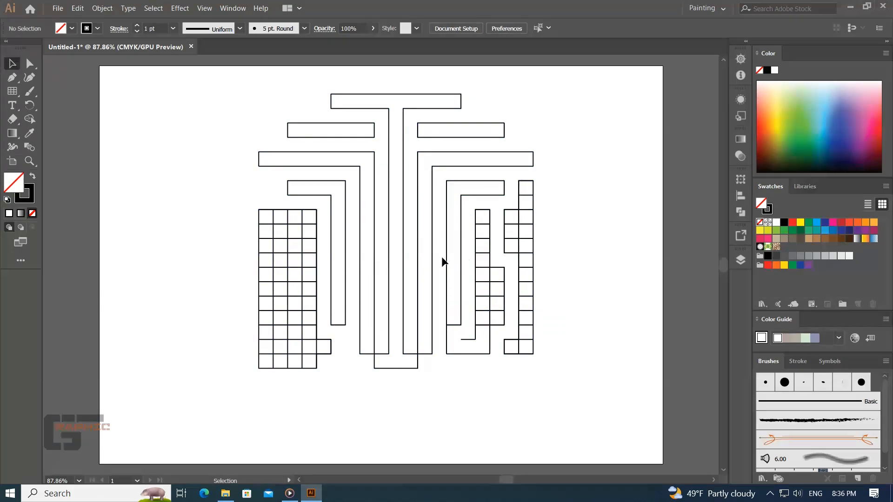
- Select all the merged logo shapes together and move them to the upper left, clear of most of the leftover grid cells
{"action": "left_click", "coordinate": [460, 275]}
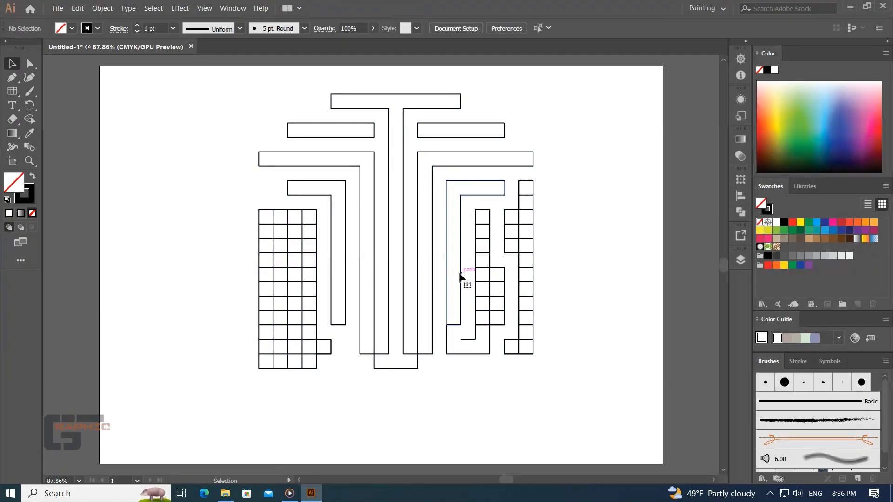
{"action": "left_click", "coordinate": [433, 283], "text": "shift"}
{"action": "left_click", "coordinate": [404, 249], "text": "shift"}
{"action": "left_click", "coordinate": [367, 264], "text": "shift"}
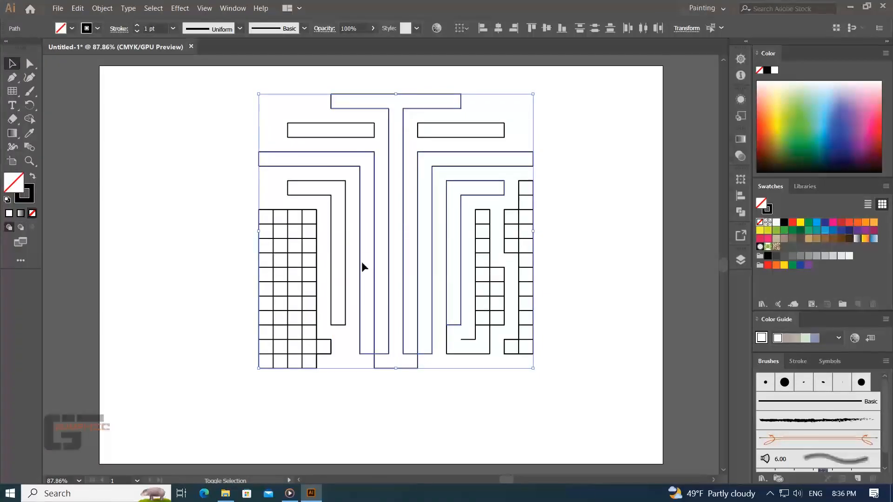
{"action": "left_click", "coordinate": [346, 258], "text": "shift"}
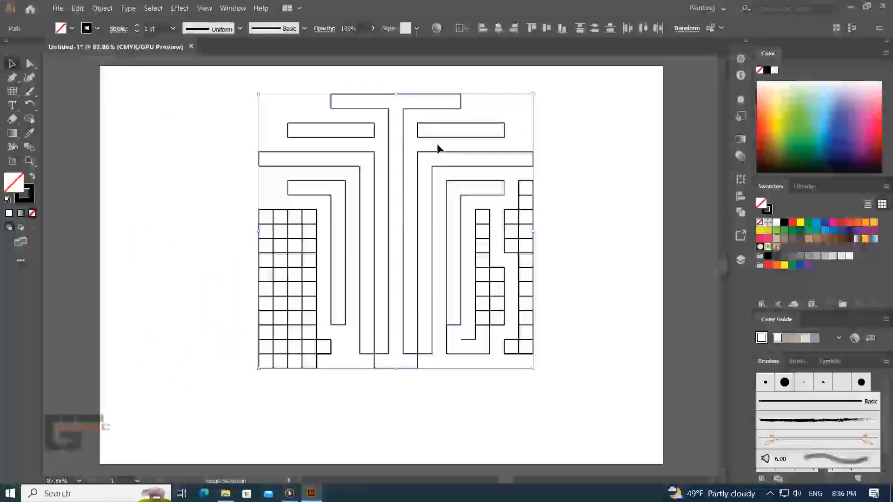
{"action": "left_click_drag", "start_coordinate": [370, 139], "coordinate": [146, 114]}
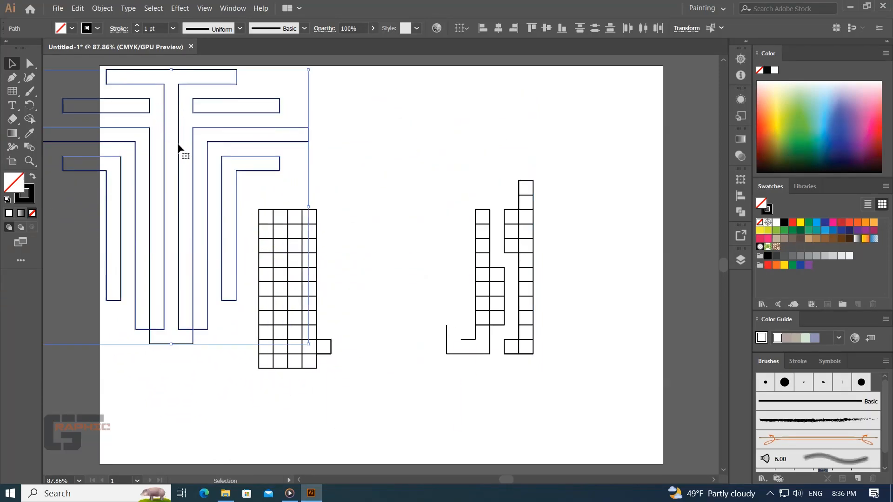
{"action": "left_click", "coordinate": [315, 385]}
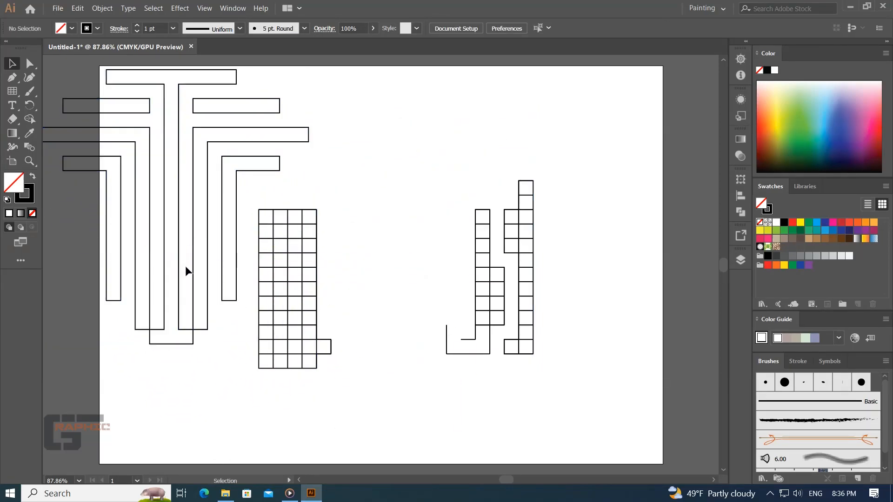
- Delete all the leftover grid cells and stray lines remaining on the artboard, keeping only the merged logo shapes
{"action": "left_click", "coordinate": [197, 330]}
{"action": "left_click", "coordinate": [367, 311]}
{"action": "left_click_drag", "start_coordinate": [368, 311], "coordinate": [281, 407]}
{"action": "key", "text": "Delete"}
{"action": "left_click_drag", "start_coordinate": [570, 217], "coordinate": [408, 379]}
{"action": "key", "text": "Delete"}
{"action": "left_click_drag", "start_coordinate": [332, 202], "coordinate": [256, 373]}
{"action": "key", "text": "Delete"}
{"action": "left_click_drag", "start_coordinate": [560, 182], "coordinate": [433, 240]}
{"action": "key", "text": "Delete"}
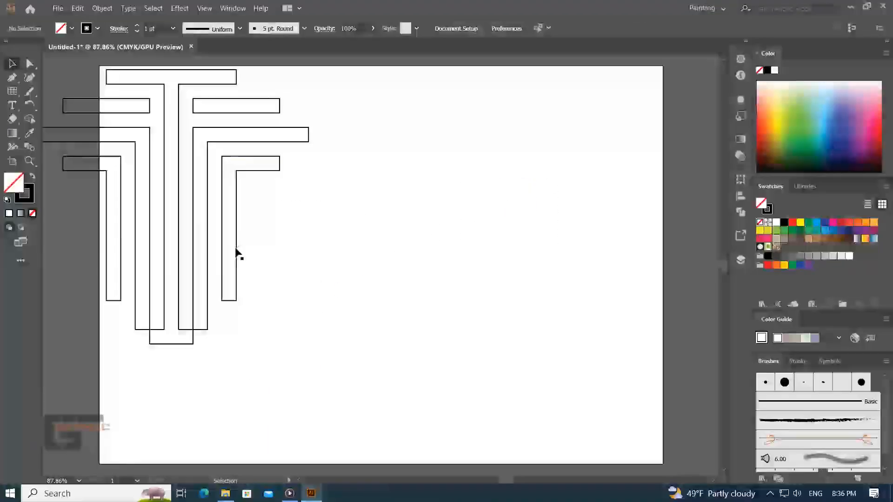
- Select all the logo shapes, move them together to the middle of the artboard and deselect them
{"action": "left_click_drag", "start_coordinate": [338, 79], "coordinate": [104, 334]}
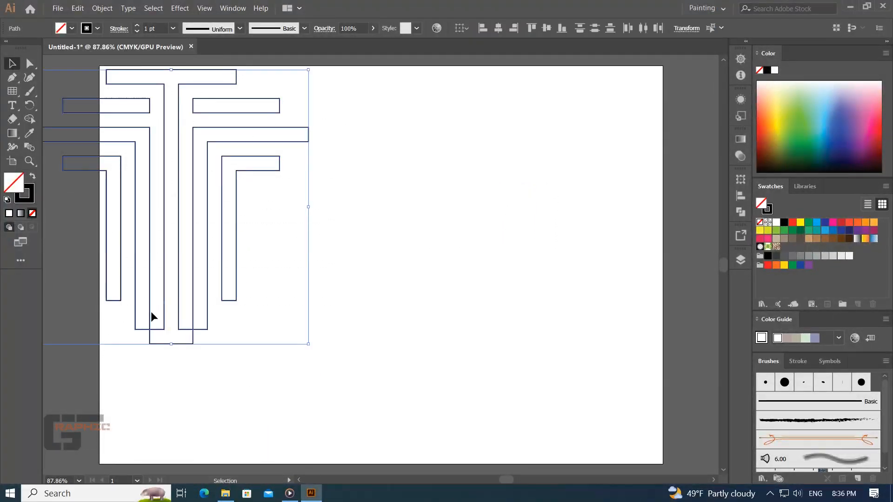
{"action": "left_click_drag", "start_coordinate": [166, 332], "coordinate": [366, 361]}
{"action": "scroll", "coordinate": [367, 370], "scroll_direction": "up", "scroll_amount": 3}
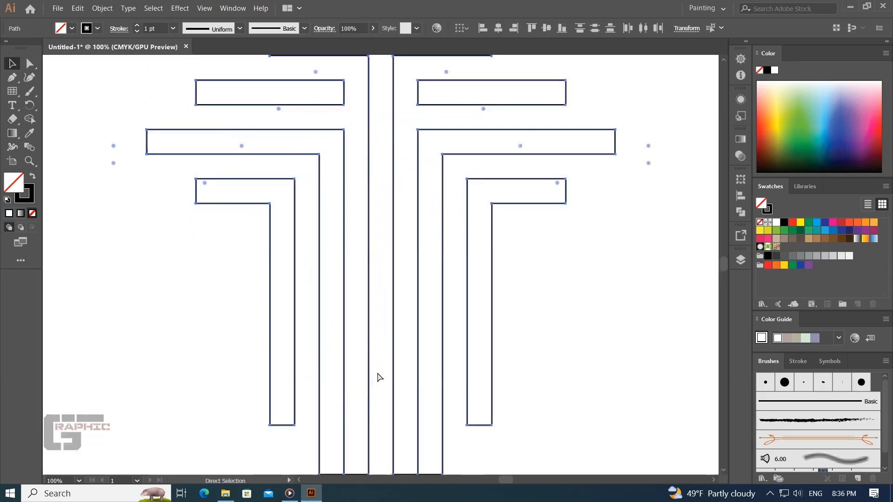
{"action": "scroll", "coordinate": [401, 389], "scroll_direction": "down", "scroll_amount": 5}
{"action": "left_click", "coordinate": [477, 334]}
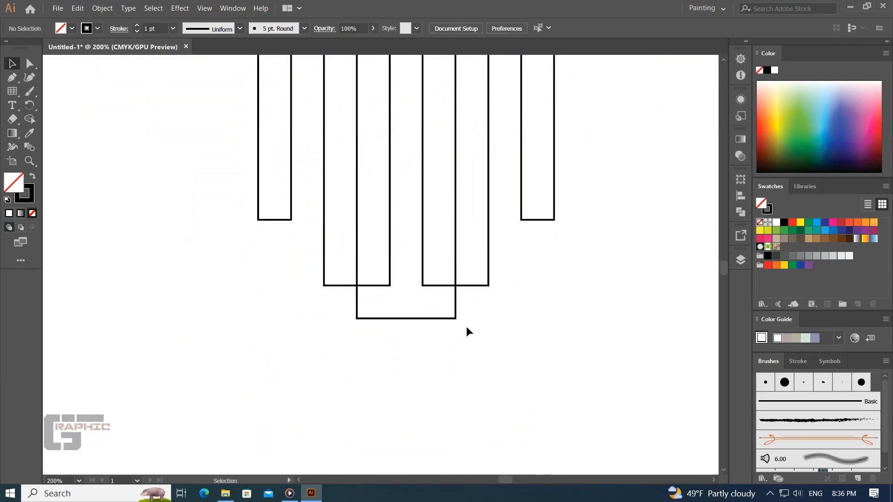
- Lower the top edge of the central stem's foot and round the two corners where it meets the stem to 21.56 pt
{"action": "key", "text": "a"}
{"action": "left_click", "coordinate": [456, 287]}
{"action": "left_click", "coordinate": [455, 286]}
{"action": "left_click", "coordinate": [422, 286], "text": "shift"}
{"action": "left_click", "coordinate": [390, 285], "text": "shift"}
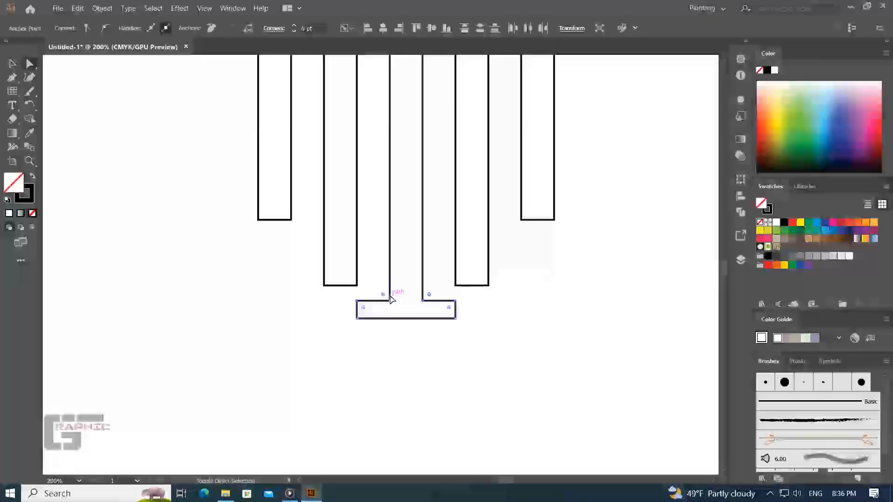
{"action": "mouse_move", "coordinate": [383, 295]}
{"action": "left_mouse_down"}
{"action": "mouse_move", "coordinate": [348, 278]}
{"action": "mouse_move", "coordinate": [390, 293]}
{"action": "left_mouse_up"}
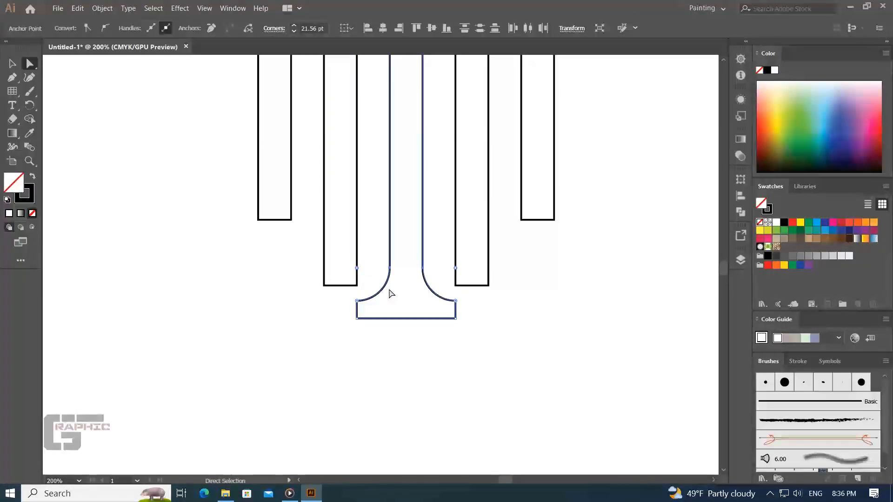
- Fully round the bottom corners facing the central stem on the two long inner arms
{"action": "left_click", "coordinate": [356, 285]}
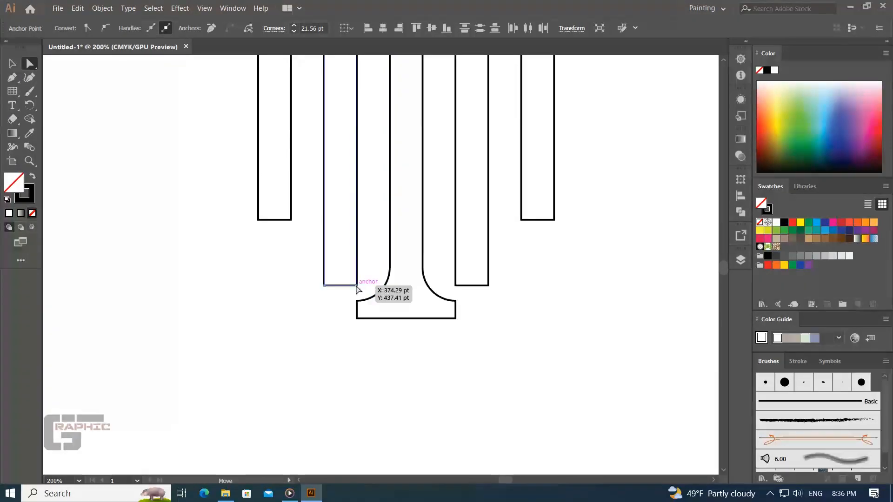
{"action": "left_click_drag", "start_coordinate": [349, 280], "coordinate": [297, 262]}
{"action": "left_click", "coordinate": [456, 285]}
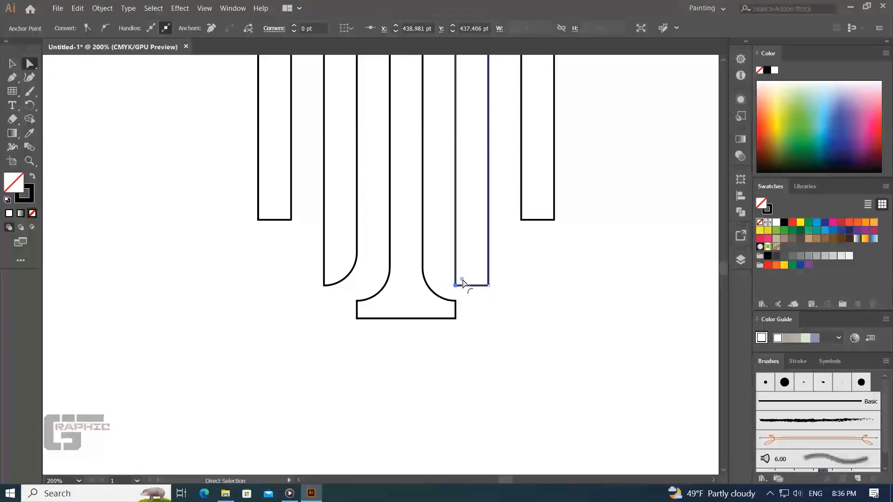
{"action": "left_click_drag", "start_coordinate": [462, 282], "coordinate": [522, 294]}
{"action": "left_click", "coordinate": [413, 297]}
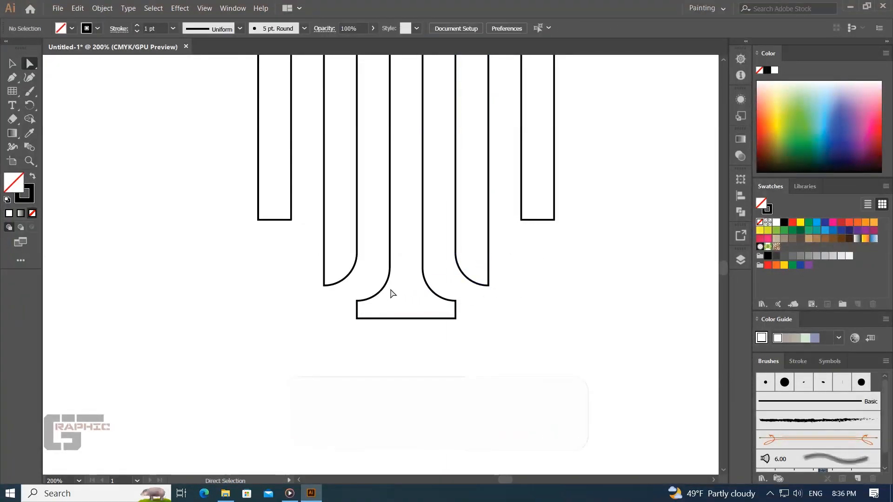
- Try to smooth the central stem's edges above its foot with the Smooth tool, and undo the smoothing
{"action": "key", "text": "v"}
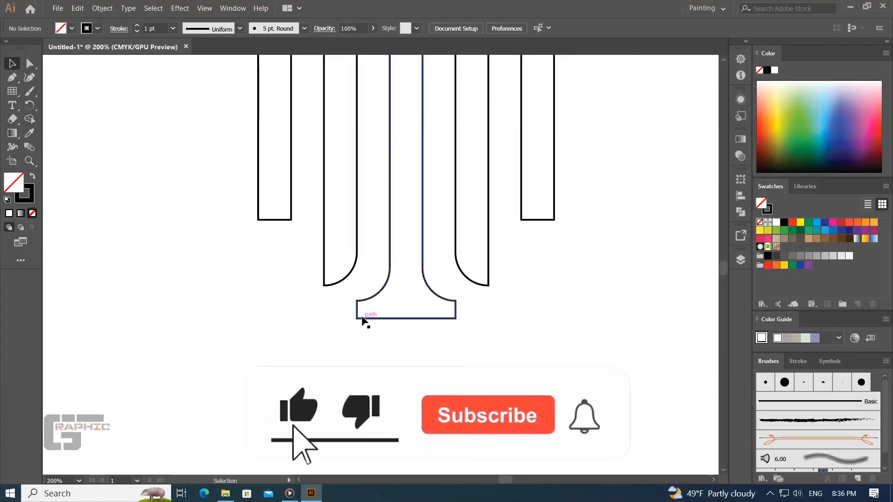
{"action": "left_click", "coordinate": [363, 320]}
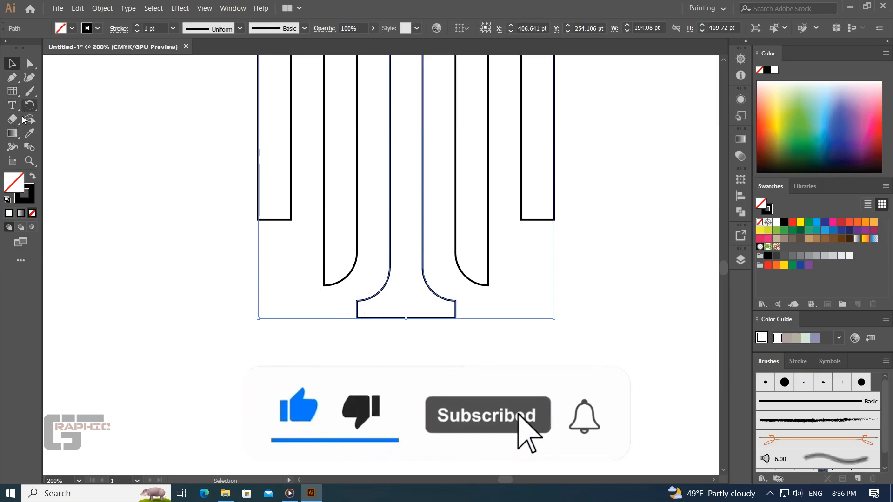
{"action": "left_click", "coordinate": [12, 133]}
{"action": "left_click", "coordinate": [70, 160]}
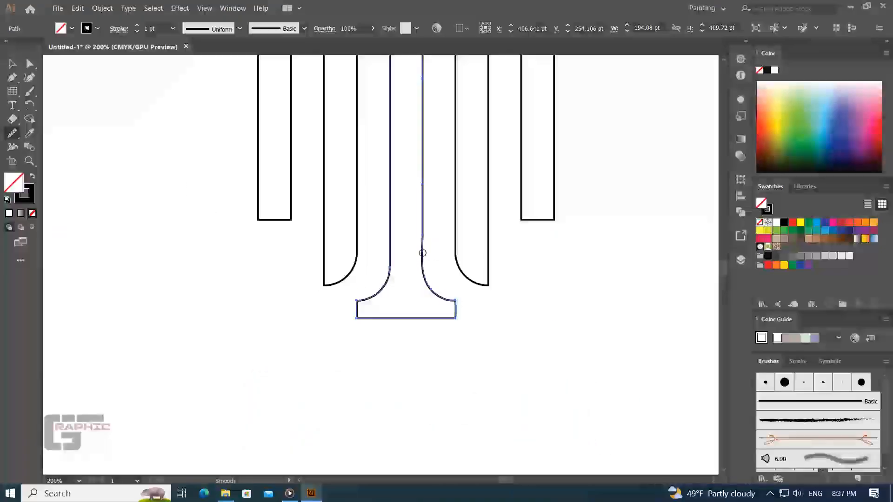
{"action": "left_click_drag", "start_coordinate": [383, 261], "coordinate": [392, 224]}
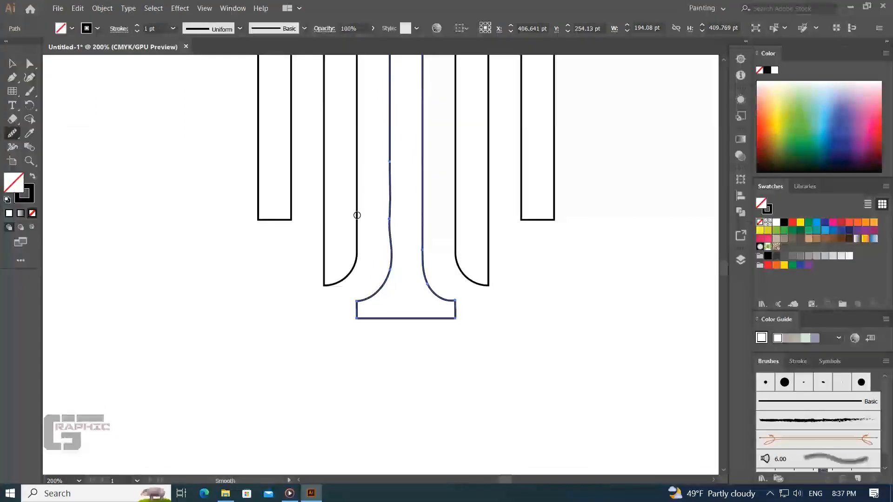
{"action": "left_click", "coordinate": [344, 215], "text": "ctrl"}
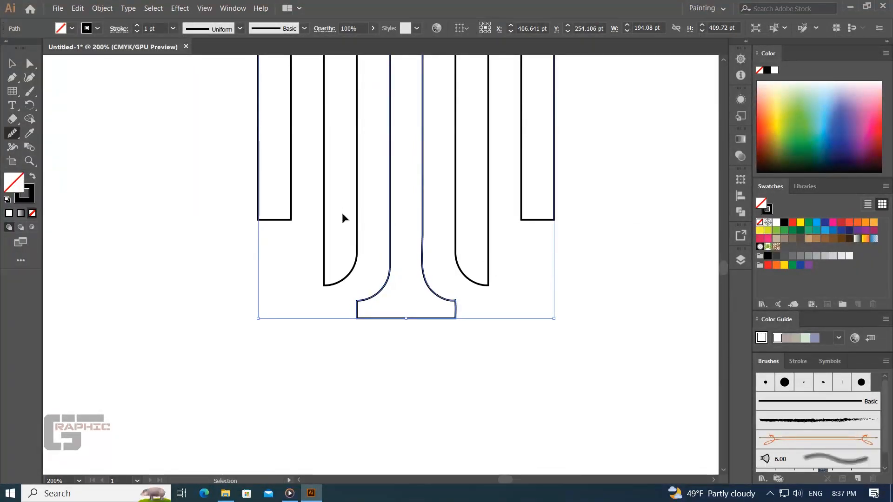
{"action": "key", "text": "ctrl+minus"}
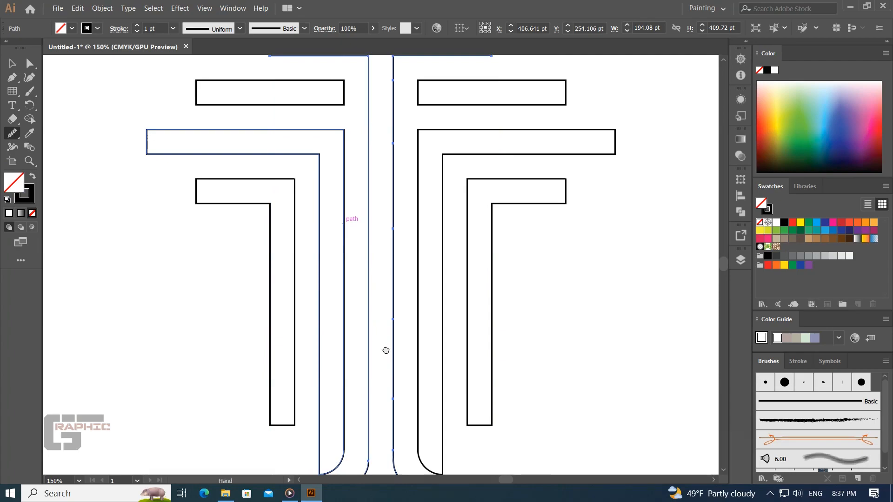
{"action": "left_click_drag", "start_coordinate": [385, 353], "coordinate": [405, 238]}
{"action": "key", "text": "ctrl+z"}
{"action": "key", "text": "ctrl+shift+z"}
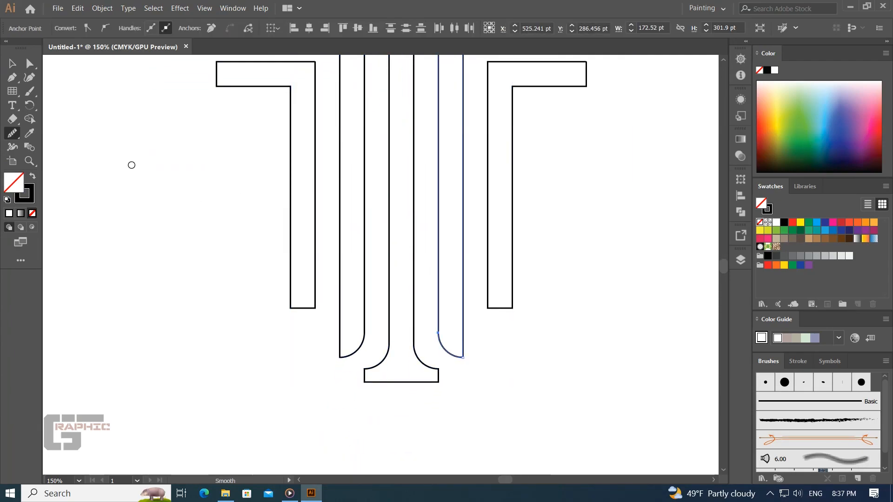
- Round the outward-facing bottom corners of the two outer vertical arms to 21.57 pt
{"action": "left_click", "coordinate": [14, 68]}
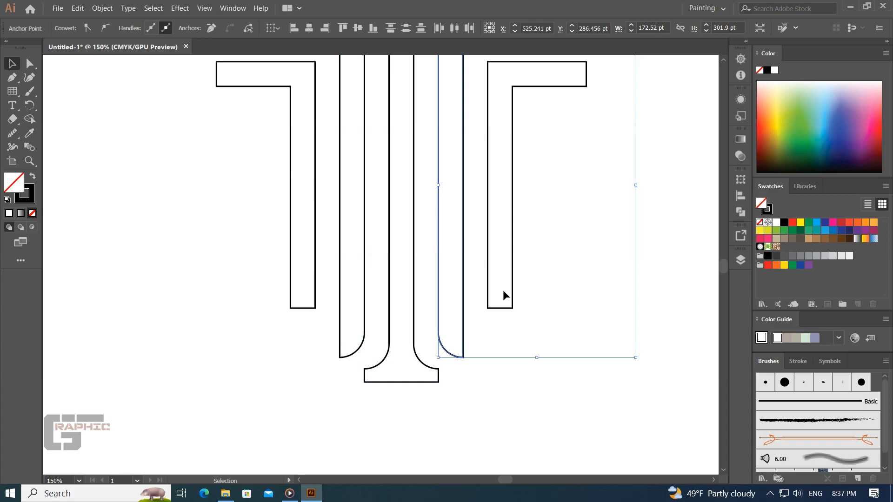
{"action": "left_click", "coordinate": [519, 299]}
{"action": "key", "text": "a"}
{"action": "left_click", "coordinate": [513, 308]}
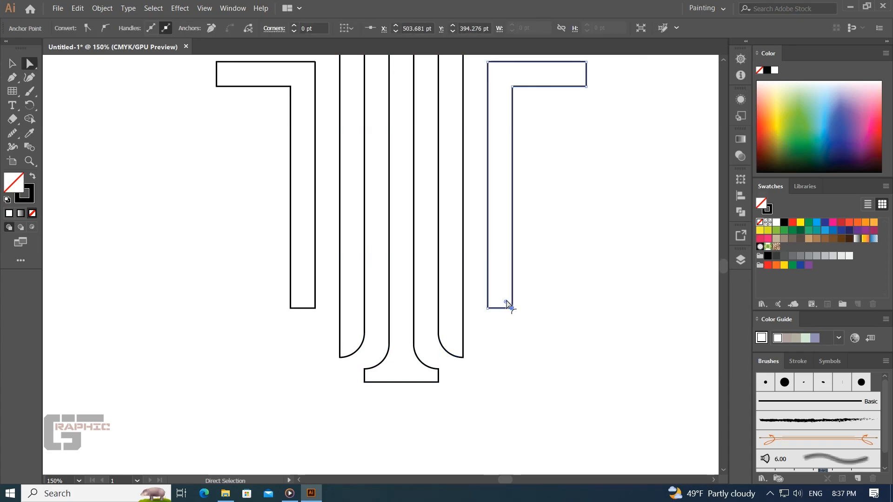
{"action": "left_click_drag", "start_coordinate": [507, 303], "coordinate": [494, 291]}
{"action": "left_click", "coordinate": [291, 308]}
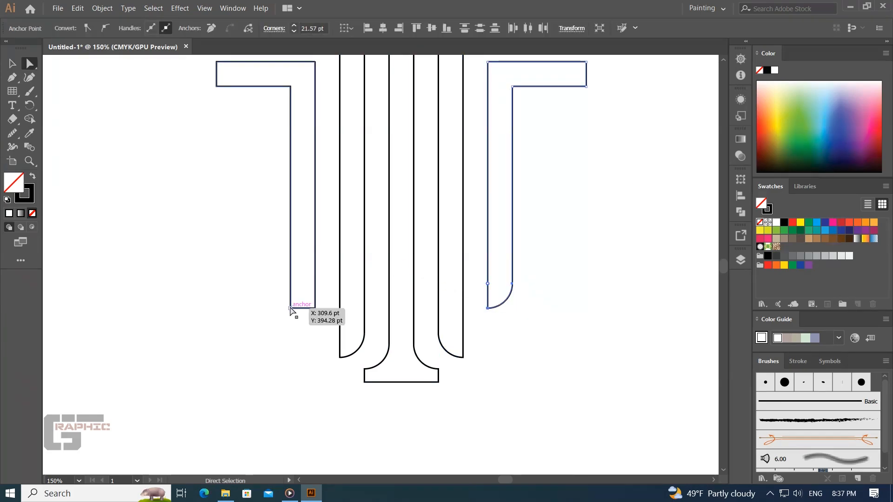
{"action": "left_click_drag", "start_coordinate": [296, 305], "coordinate": [308, 292]}
- Round the lower outer corners of the two outer arms' horizontal ends to 21.57 pt
{"action": "left_click_drag", "start_coordinate": [412, 195], "coordinate": [300, 311]}
{"action": "left_click", "coordinate": [456, 240]}
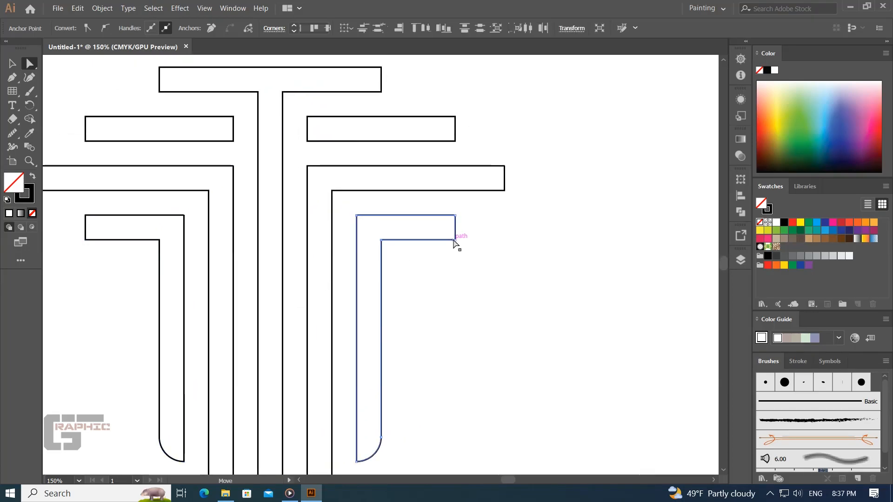
{"action": "left_click", "coordinate": [88, 238], "text": "shift"}
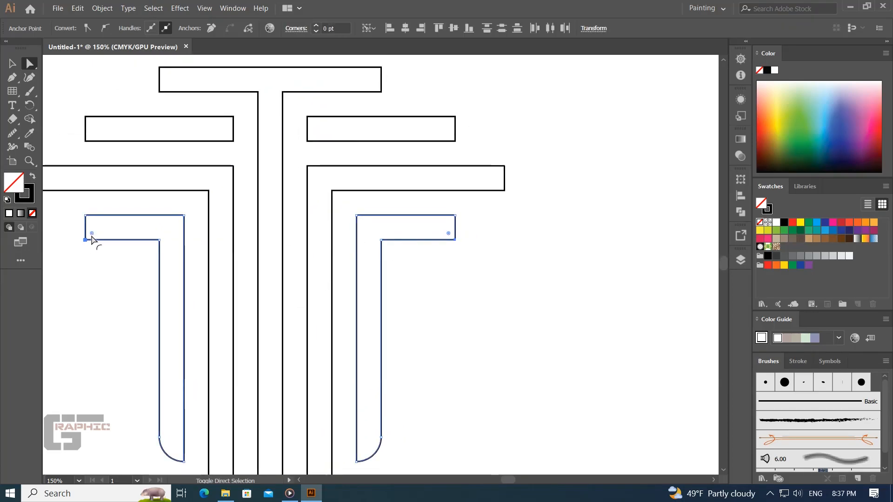
{"action": "left_click_drag", "start_coordinate": [88, 236], "coordinate": [143, 203]}
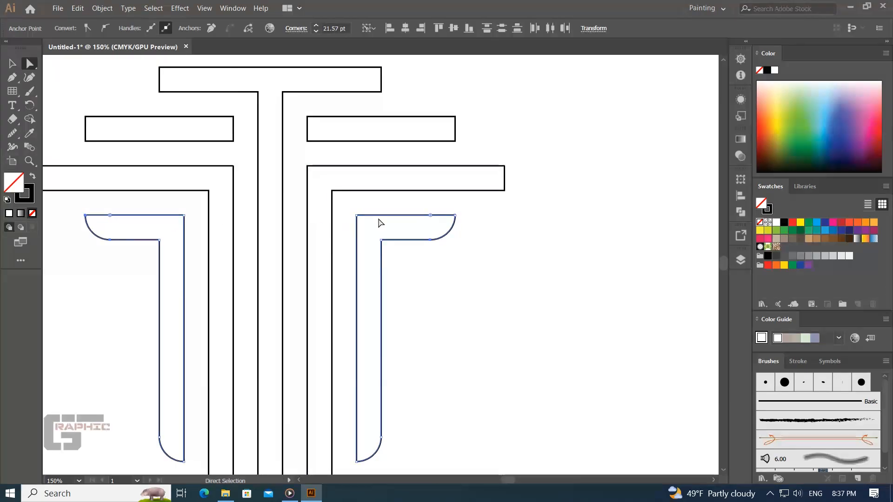
- Round the lower outer corners of the long third-row bars and of the two detached second-row bars to 21.56 pt
{"action": "left_click", "coordinate": [504, 190]}
{"action": "left_click_drag", "start_coordinate": [214, 202], "coordinate": [312, 232]}
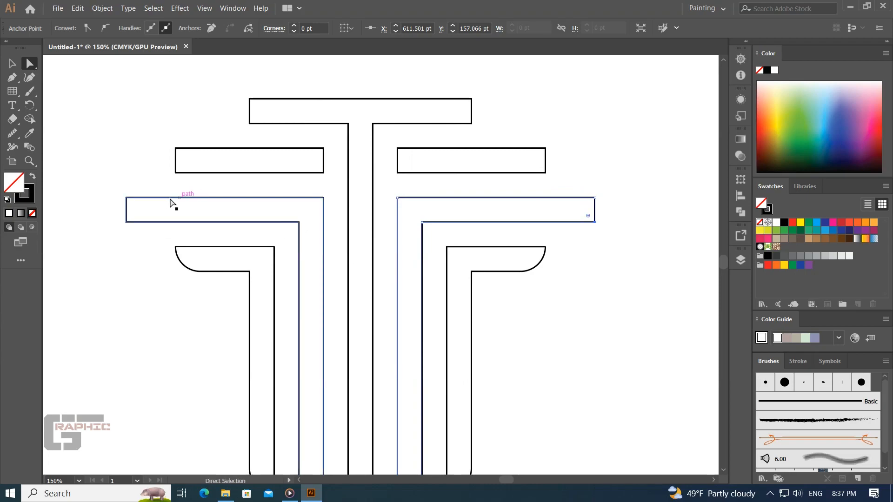
{"action": "left_click", "coordinate": [126, 222], "text": "shift"}
{"action": "left_click_drag", "start_coordinate": [130, 216], "coordinate": [250, 183]}
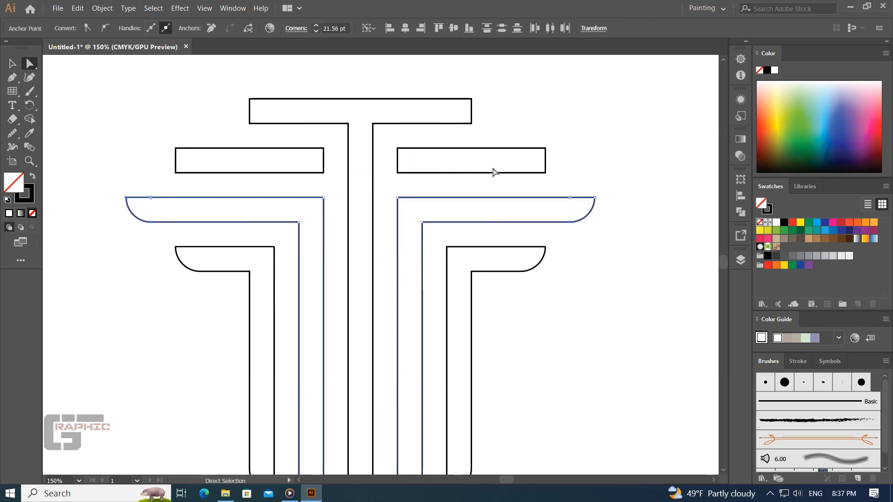
{"action": "left_click", "coordinate": [546, 173]}
{"action": "left_click_drag", "start_coordinate": [169, 177], "coordinate": [214, 156]}
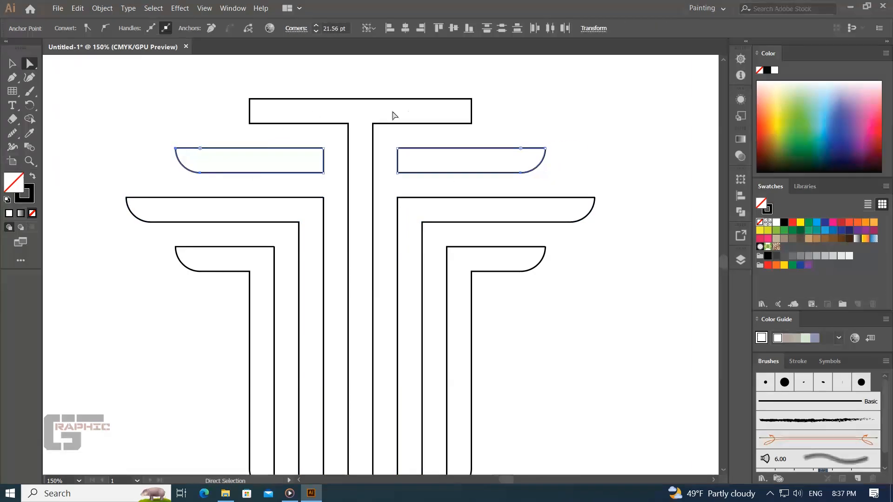
- Fully round the two lower outer corners of the top bar and deselect it
{"action": "left_click", "coordinate": [472, 124]}
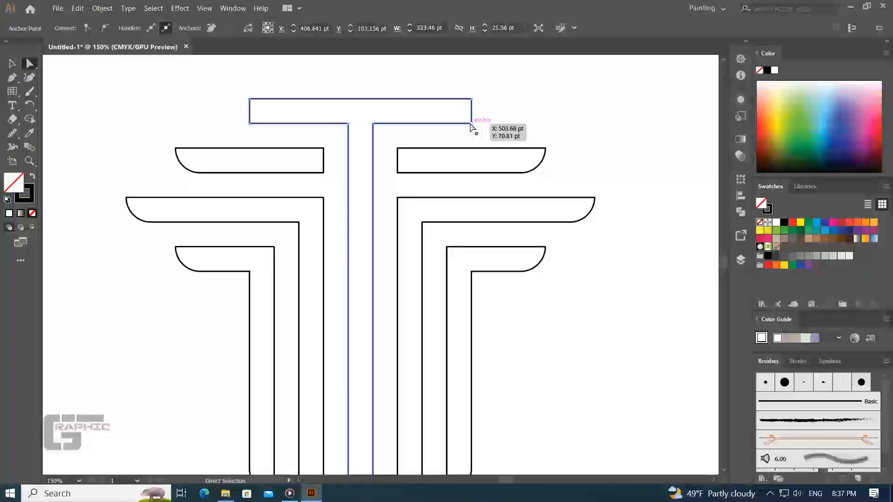
{"action": "left_click", "coordinate": [250, 124], "text": "shift"}
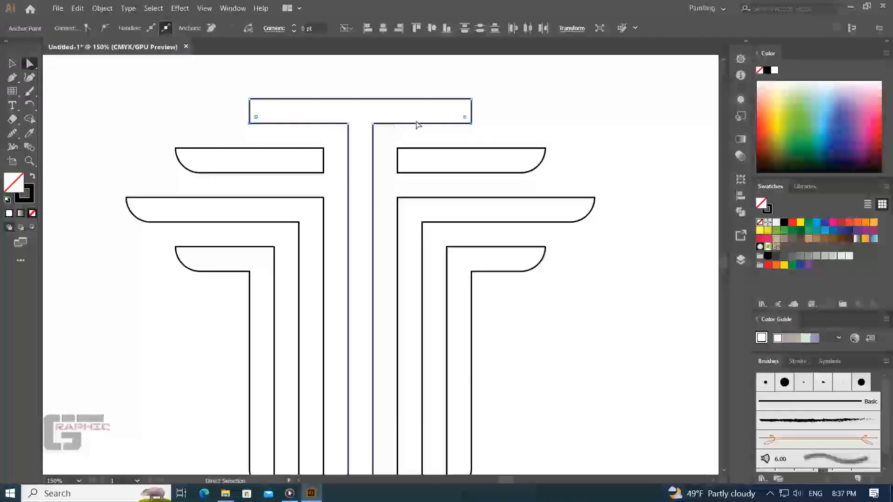
{"action": "left_click_drag", "start_coordinate": [465, 118], "coordinate": [456, 101]}
{"action": "left_click", "coordinate": [522, 121]}
- Move the whole logo down to the artboard's centre and swap its fill and stroke for a solid black fill without outline
{"action": "key", "text": "space"}
{"action": "left_click_drag", "start_coordinate": [466, 222], "coordinate": [559, 207]}
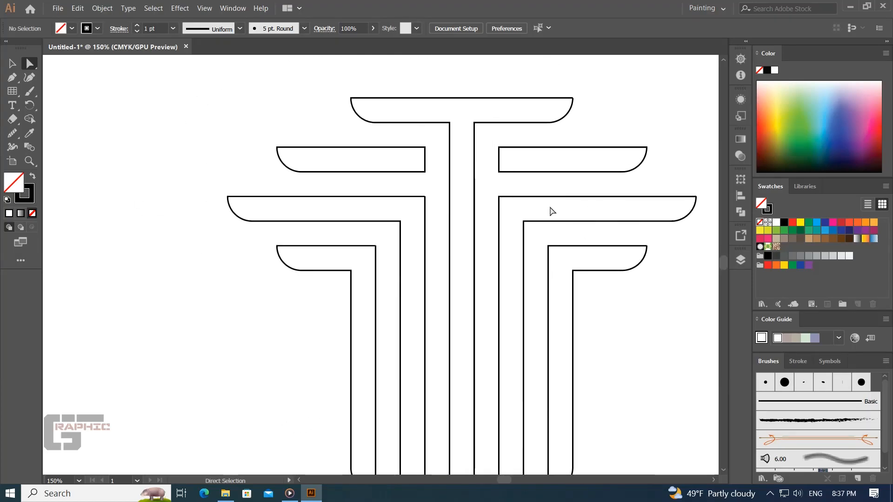
{"action": "key", "text": "ctrl+minus"}
{"action": "key", "text": "ctrl+minus"}
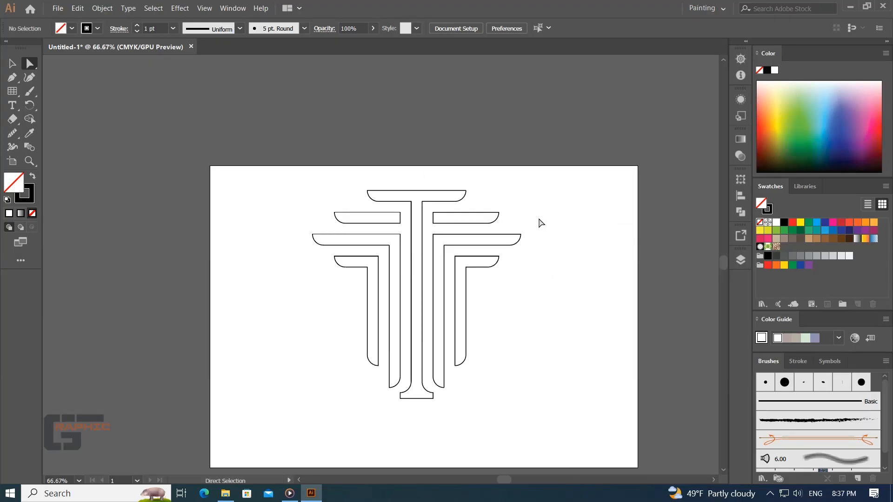
{"action": "left_click_drag", "start_coordinate": [545, 208], "coordinate": [311, 391]}
{"action": "left_click_drag", "start_coordinate": [444, 354], "coordinate": [444, 393]}
{"action": "left_click", "coordinate": [32, 176]}
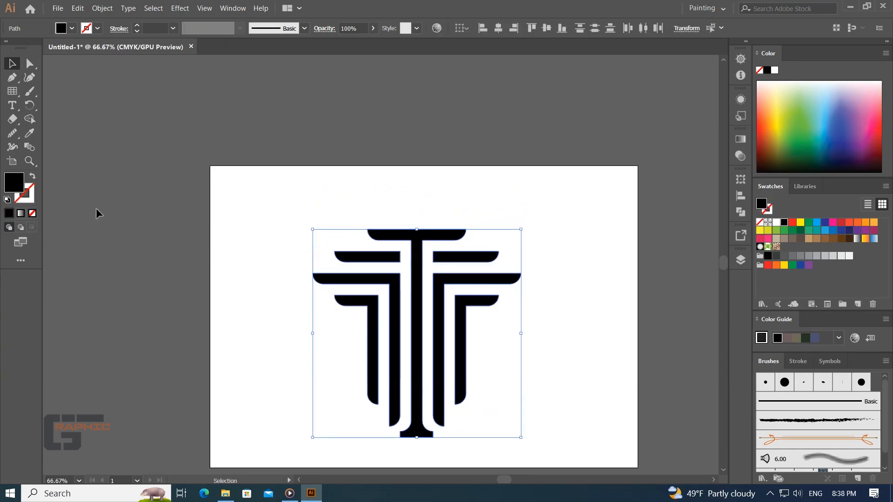
{"action": "left_click", "coordinate": [138, 228]}
- Remove the rounding from the two corners where the central stem meets its foot, setting their radius to 0 pt
{"action": "key", "text": "space"}
{"action": "left_click_drag", "start_coordinate": [232, 271], "coordinate": [157, 175]}
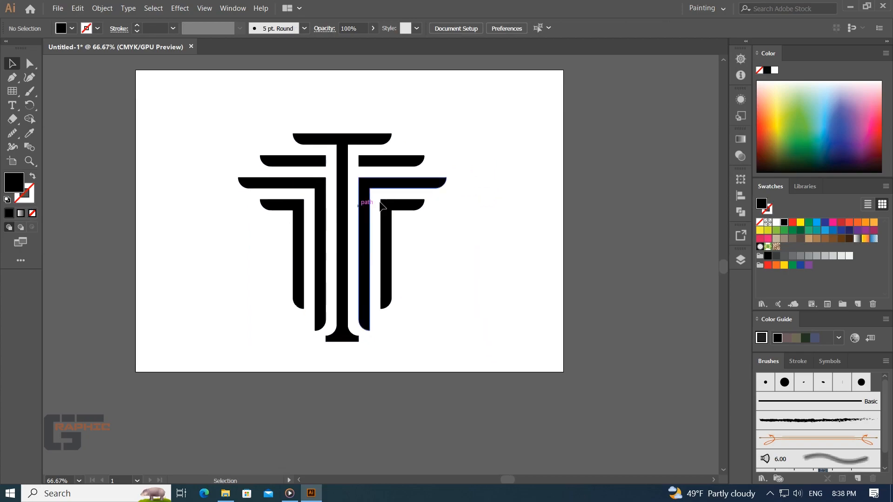
{"action": "key", "text": "ctrl+plus"}
{"action": "key", "text": "ctrl+plus"}
{"action": "key", "text": "ctrl+plus"}
{"action": "key", "text": "space"}
{"action": "left_click_drag", "start_coordinate": [270, 390], "coordinate": [300, 272]}
{"action": "left_click", "coordinate": [282, 356]}
{"action": "key", "text": "a"}
{"action": "left_click", "coordinate": [314, 357]}
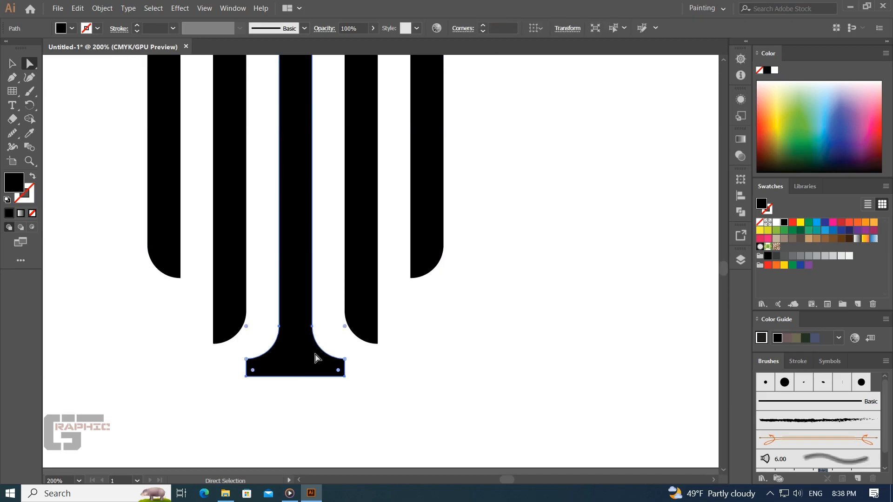
{"action": "left_click", "coordinate": [346, 329]}
{"action": "left_click", "coordinate": [247, 327], "text": "shift"}
{"action": "left_click_drag", "start_coordinate": [247, 327], "coordinate": [286, 378]}
- Raise the upper edge of the stem's foot to make the foot thicker, leaving its corners square
{"action": "left_click_drag", "start_coordinate": [351, 354], "coordinate": [350, 353]}
{"action": "left_click_drag", "start_coordinate": [250, 363], "coordinate": [249, 320]}
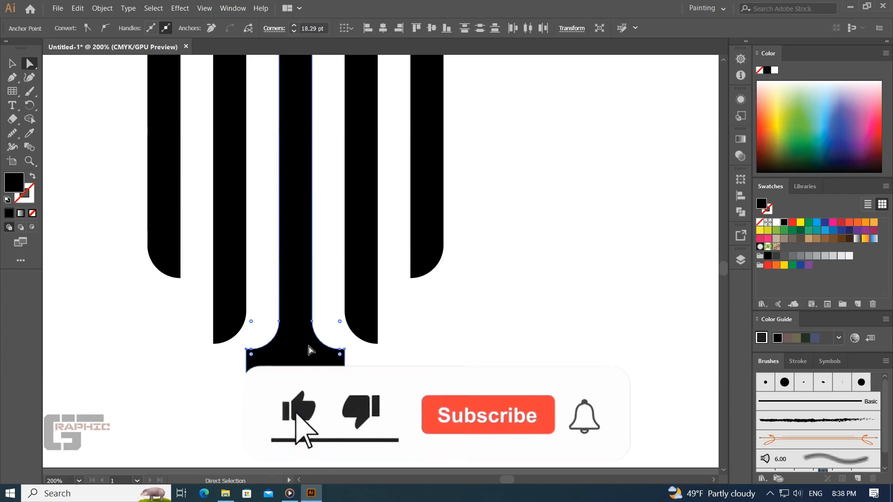
{"action": "left_click", "coordinate": [381, 386]}
{"action": "key", "text": "ctrl+z"}
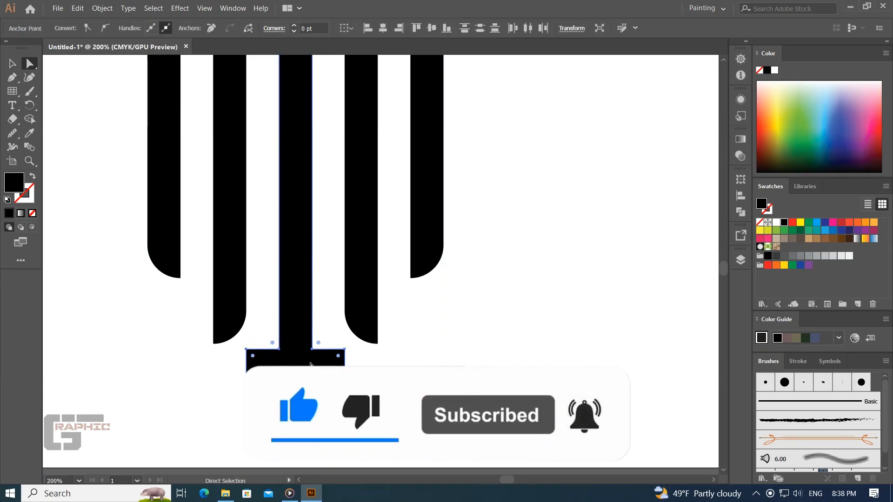
- Round both inner corners where the stem meets its foot and the foot's two upper outer corners, then deselect
{"action": "left_click_drag", "start_coordinate": [313, 355], "coordinate": [314, 356]}
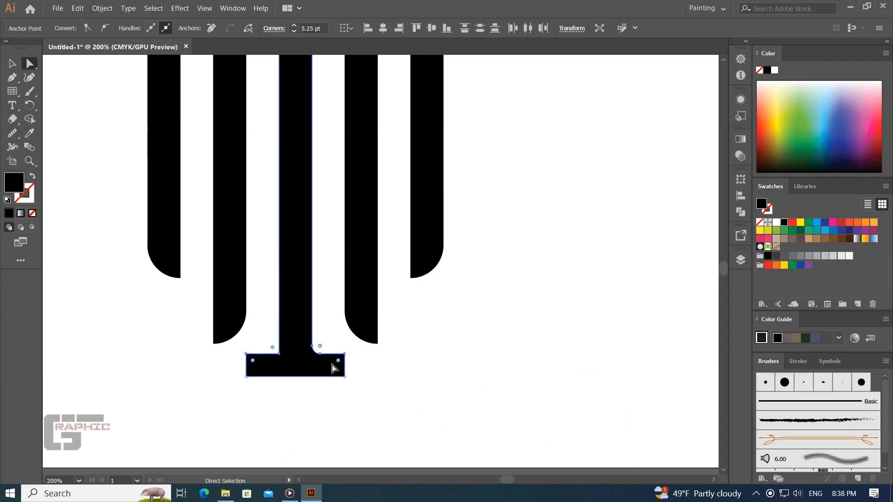
{"action": "left_click_drag", "start_coordinate": [277, 355], "coordinate": [258, 338]}
{"action": "left_click", "coordinate": [371, 388]}
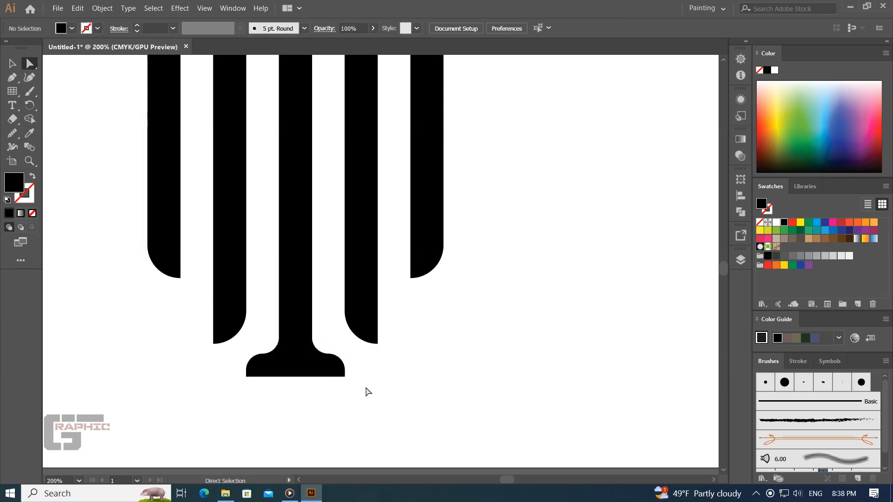
- Select the whole logo, shift it slightly upward on the artboard and deselect it
{"action": "key", "text": "ctrl+minus"}
{"action": "key", "text": "ctrl+minus"}
{"action": "key", "text": "ctrl+minus"}
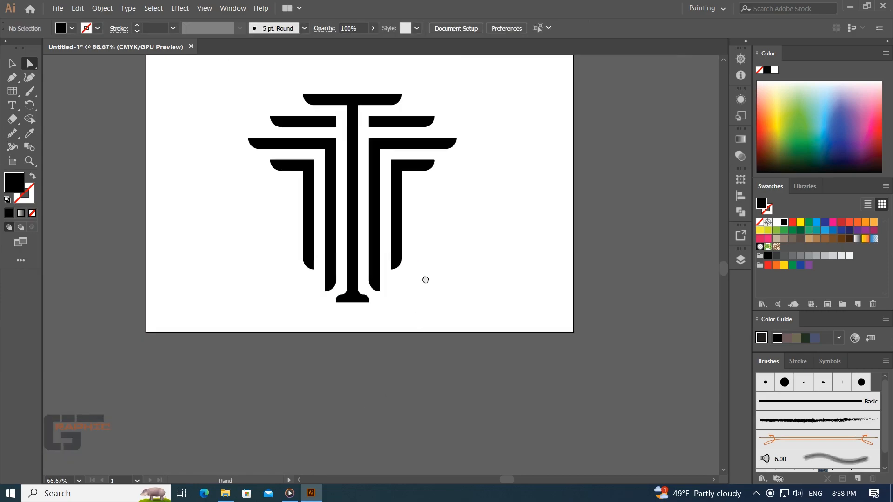
{"action": "left_click_drag", "start_coordinate": [426, 279], "coordinate": [425, 331]}
{"action": "left_click_drag", "start_coordinate": [475, 157], "coordinate": [245, 379]}
{"action": "left_click_drag", "start_coordinate": [355, 319], "coordinate": [356, 313]}
{"action": "left_click", "coordinate": [449, 294]}
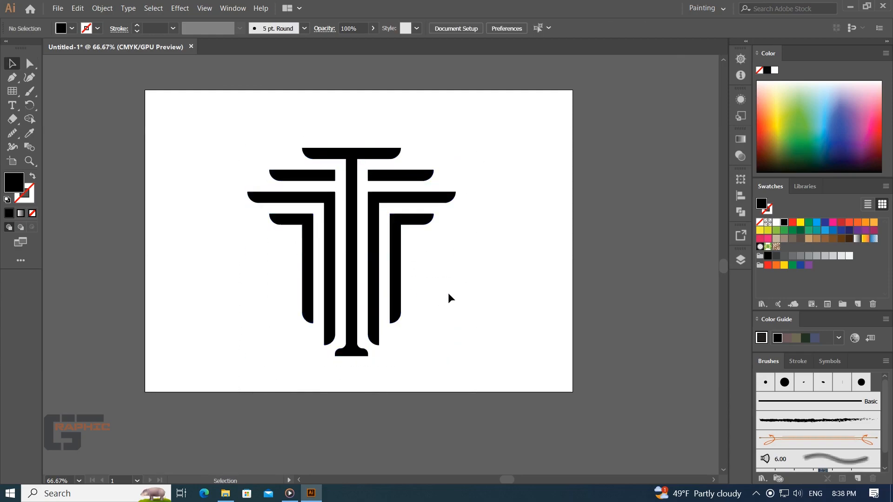
- Nudge the bars on both sides three increments inward toward the central stem to narrow the gaps, then deselect
{"action": "left_click_drag", "start_coordinate": [433, 221], "coordinate": [393, 275]}
{"action": "key", "text": "Left"}
{"action": "key", "text": "Left"}
{"action": "key", "text": "Left"}
{"action": "key", "text": "Left"}
{"action": "key", "text": "Left"}
{"action": "left_click_drag", "start_coordinate": [291, 238], "coordinate": [305, 236]}
{"action": "key", "text": "Right"}
{"action": "key", "text": "Right"}
{"action": "key", "text": "Right"}
{"action": "left_click", "coordinate": [463, 249]}
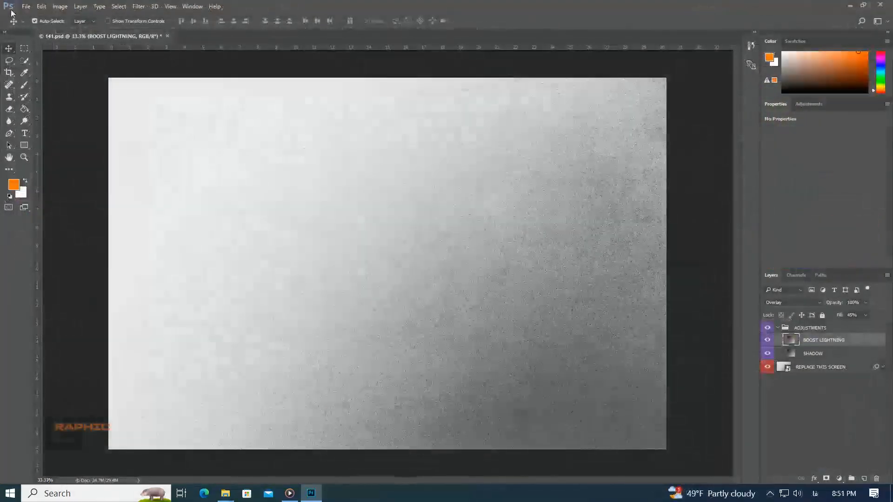
- Switch to Photoshop, open the logo file 68-01.png and convert its layer to a smart object
{"action": "left_click", "coordinate": [27, 7]}
{"action": "left_click", "coordinate": [43, 30]}
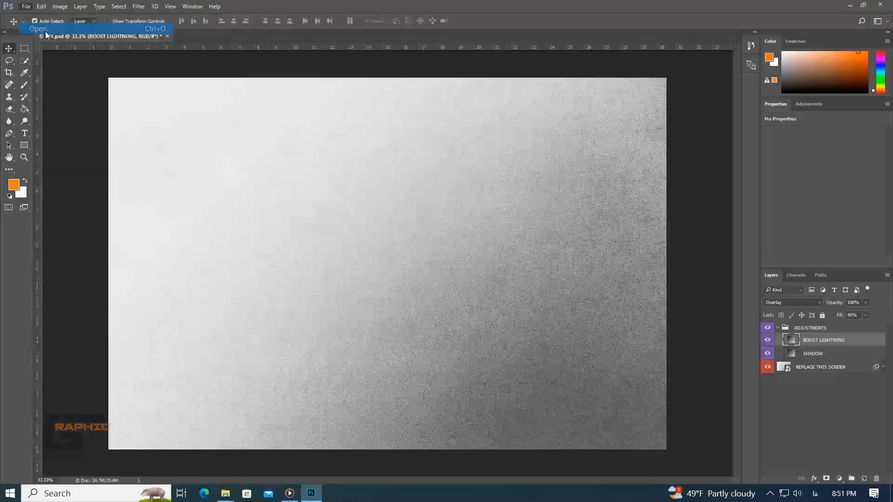
{"action": "double_click", "coordinate": [343, 214]}
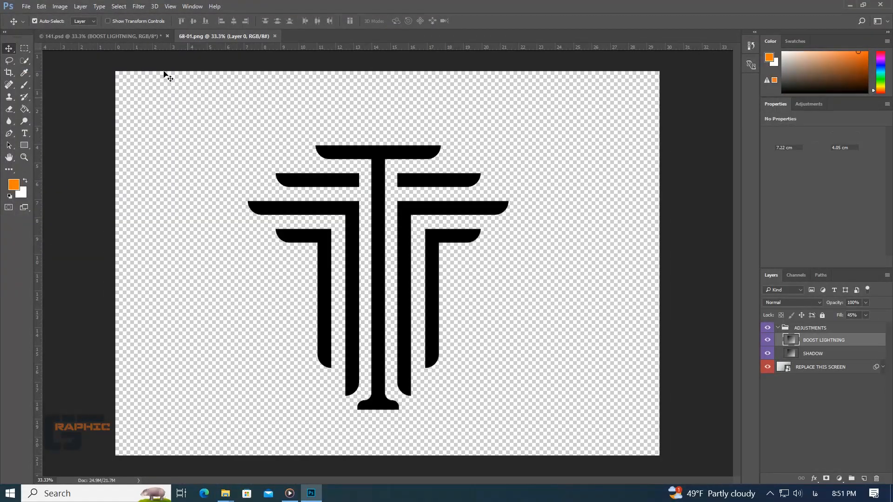
{"action": "right_click", "coordinate": [812, 331]}
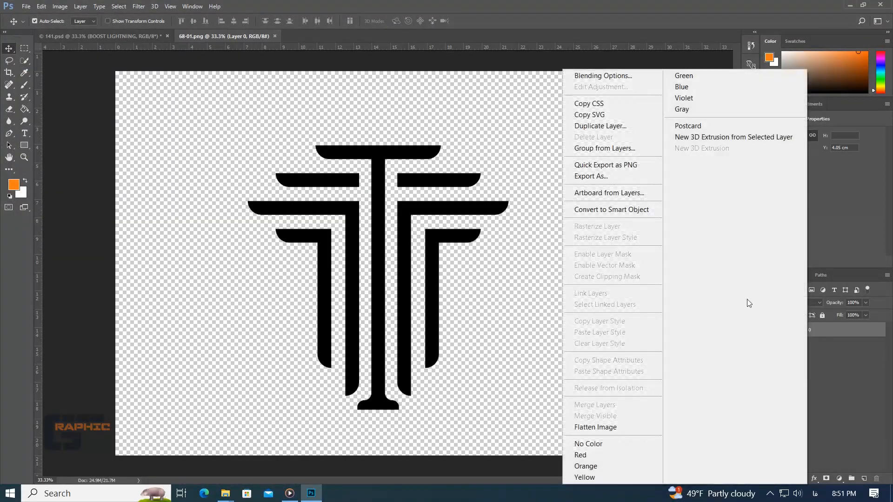
{"action": "left_click", "coordinate": [612, 209]}
- In the 141.psd mockup, open the REPLACE THIS SCREEN smart object and the REPLACE THIS LOGO smart object nested inside it
{"action": "left_click", "coordinate": [121, 33]}
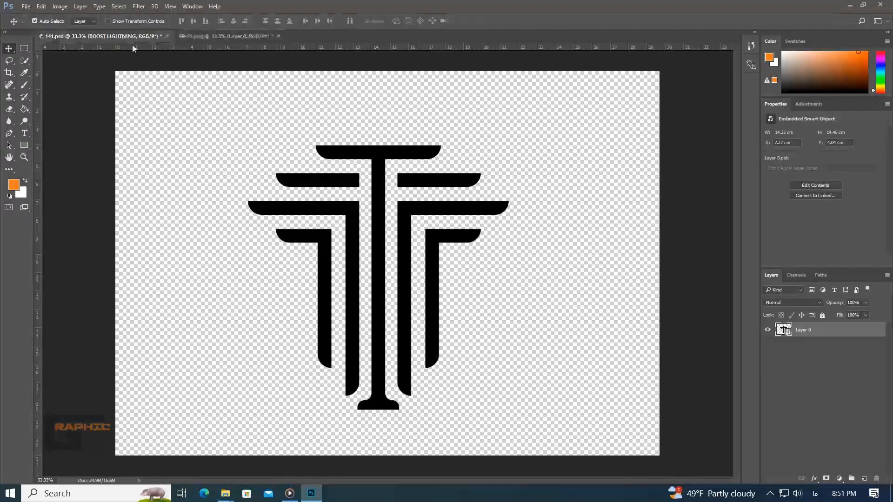
{"action": "double_click", "coordinate": [787, 370]}
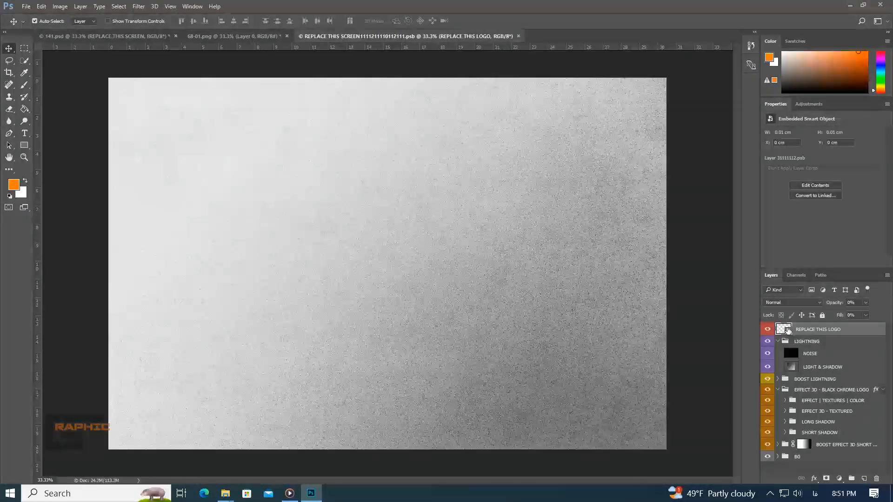
{"action": "double_click", "coordinate": [786, 329]}
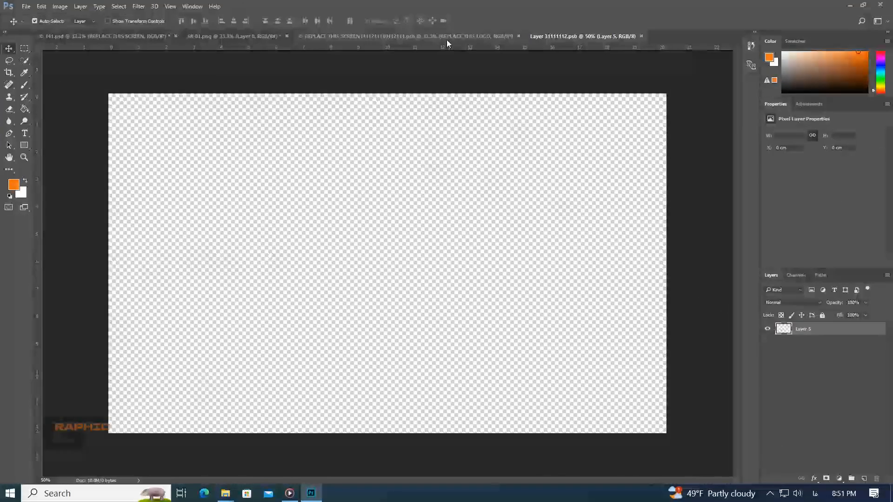
- Copy the logo from 68-01.png into the Layer 31111112.psb document and delete the empty Layer 5
{"action": "left_click", "coordinate": [205, 36]}
{"action": "left_click_drag", "start_coordinate": [372, 213], "coordinate": [416, 241]}
{"action": "left_click", "coordinate": [793, 343]}
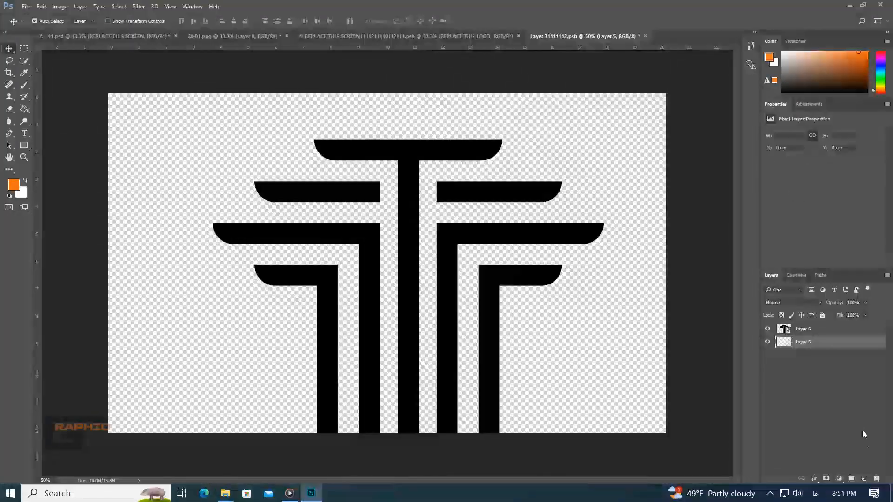
{"action": "left_click", "coordinate": [873, 479]}
- Scale the logo down to about 56% and centre it on the canvas
{"action": "key", "text": "ctrl+t"}
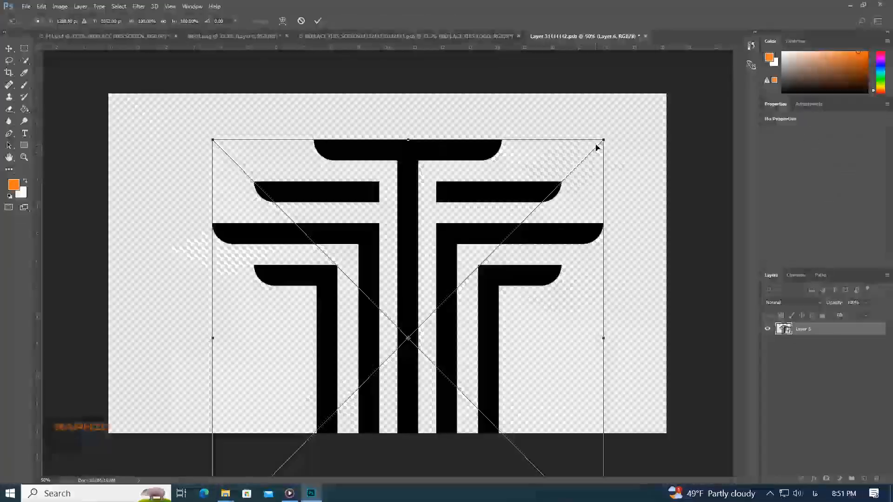
{"action": "left_click_drag", "start_coordinate": [604, 139], "coordinate": [521, 225]}
{"action": "left_click_drag", "start_coordinate": [451, 330], "coordinate": [435, 269]}
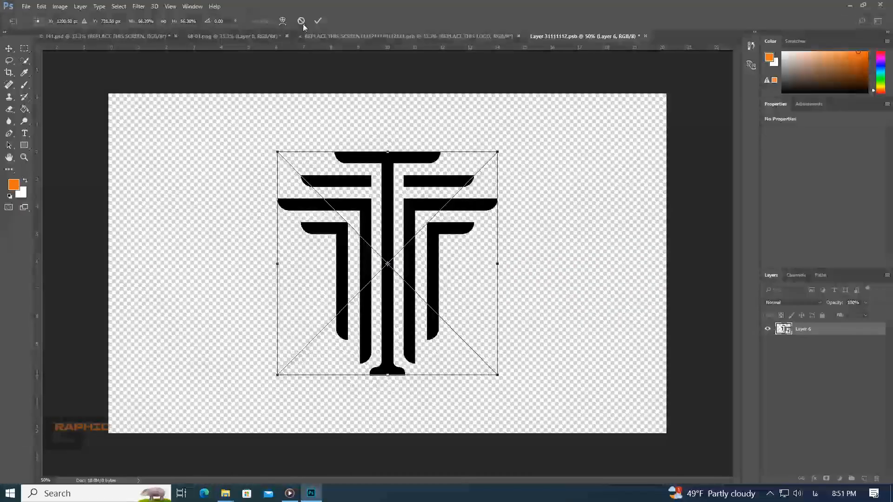
{"action": "left_click", "coordinate": [318, 21]}
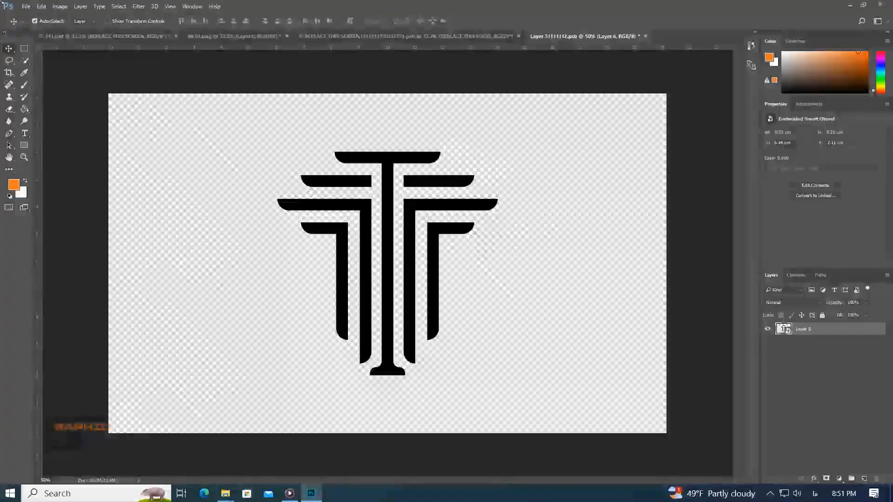
- Save the logo smart object and return to the REPLACE THIS SCREEN document
{"action": "left_click", "coordinate": [25, 6]}
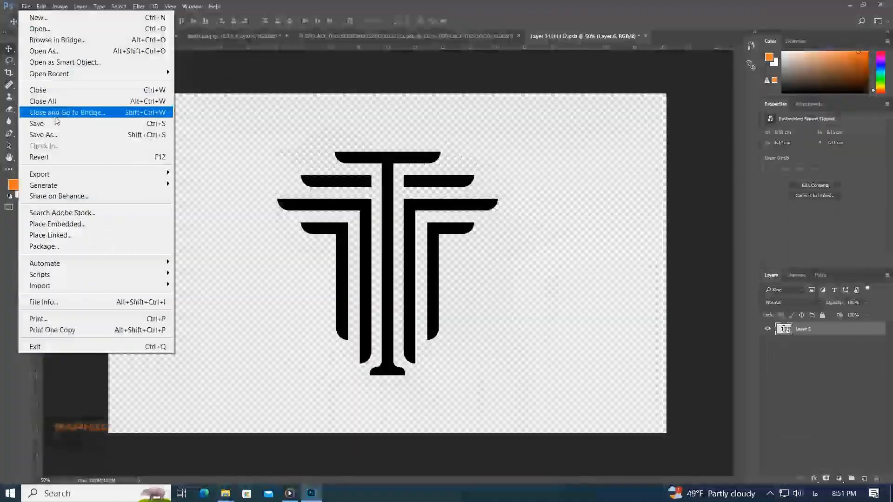
{"action": "left_click", "coordinate": [55, 123]}
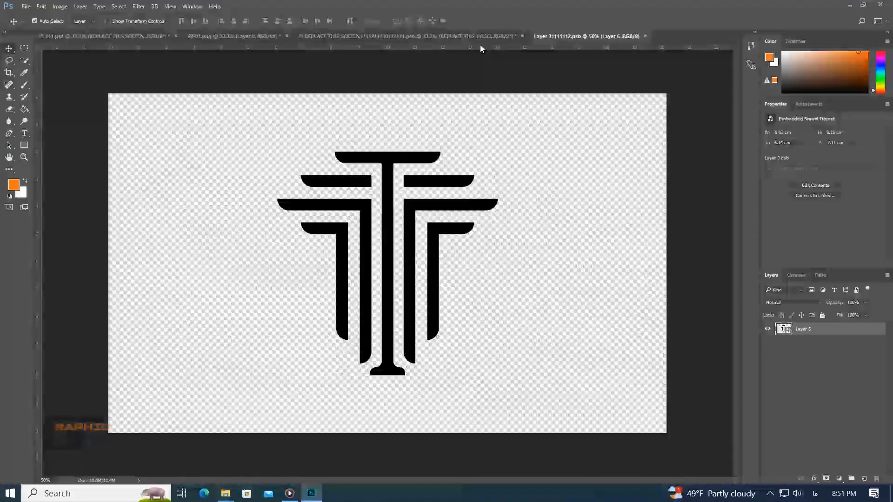
{"action": "left_click", "coordinate": [484, 38]}
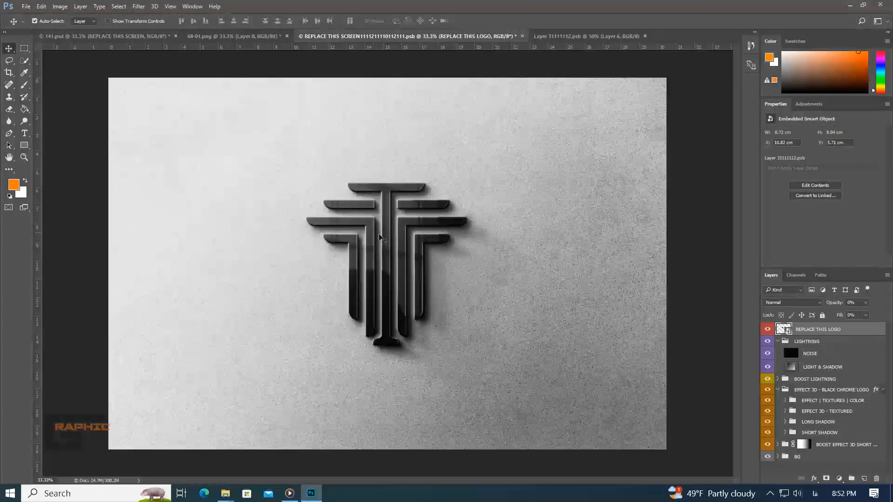
- Go back to the logo smart object and enlarge the logo around its centre to about 73%
{"action": "key", "text": "ctrl+Tab"}
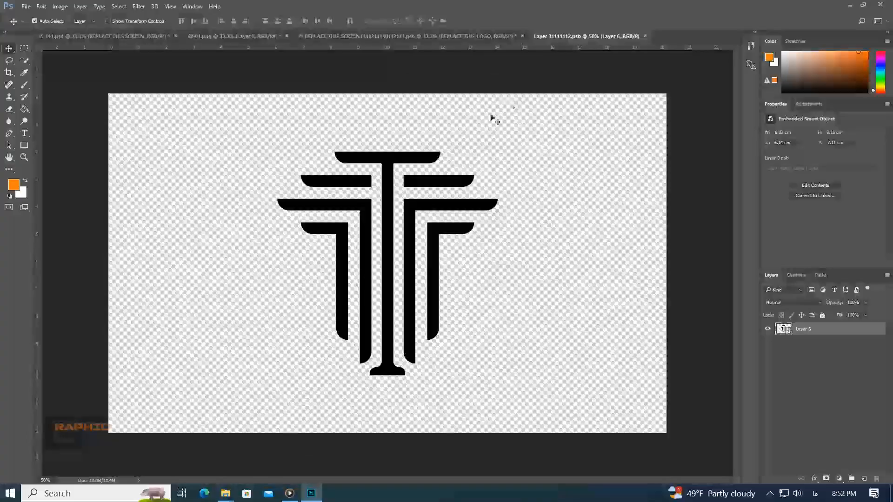
{"action": "key", "text": "ctrl+t"}
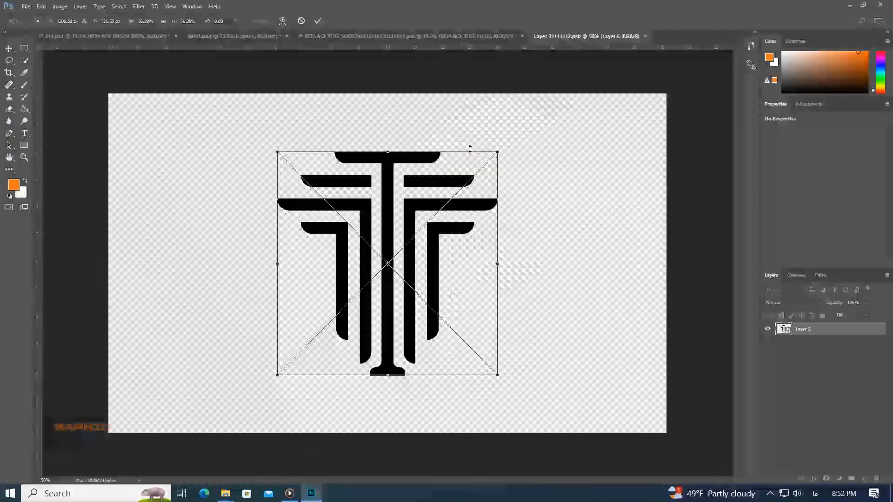
{"action": "left_click_drag", "start_coordinate": [498, 149], "coordinate": [534, 118]}
{"action": "left_click", "coordinate": [318, 21]}
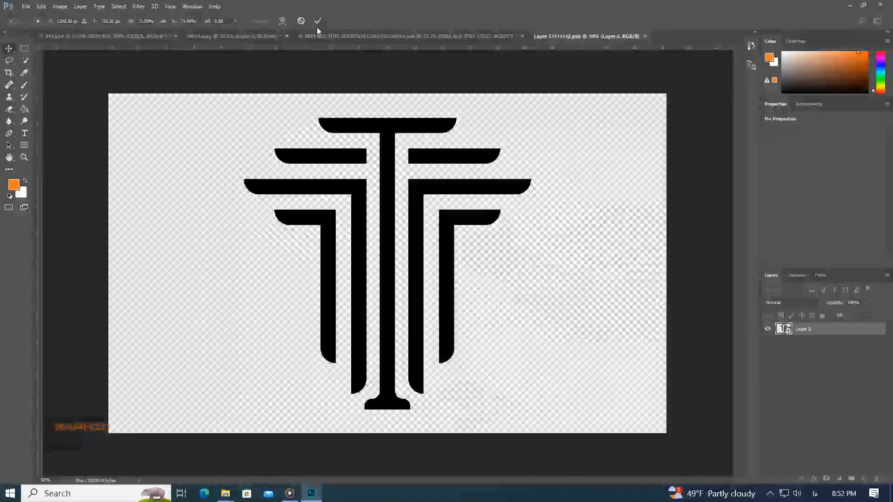
- Save the enlarged logo smart object and the REPLACE THIS SCREEN document, and switch to the 141.psd mockup
{"action": "left_click", "coordinate": [26, 8]}
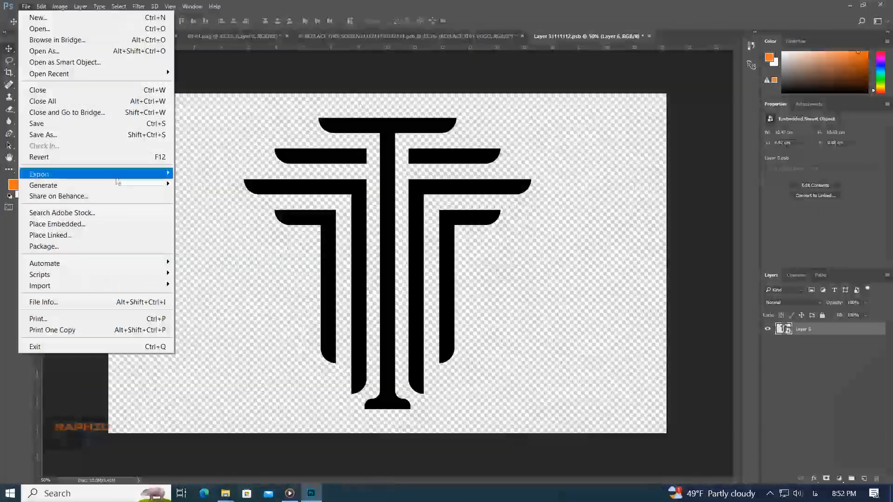
{"action": "left_click", "coordinate": [79, 124]}
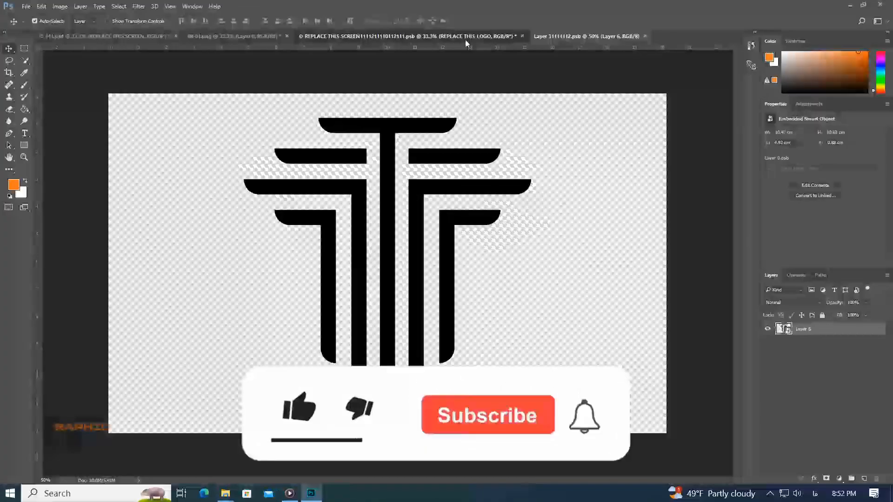
{"action": "left_click", "coordinate": [465, 40]}
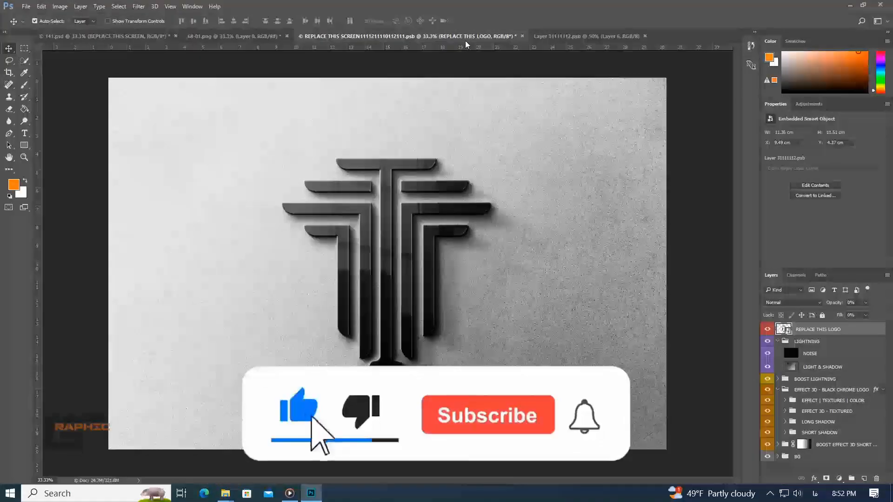
{"action": "key", "text": "ctrl+s"}
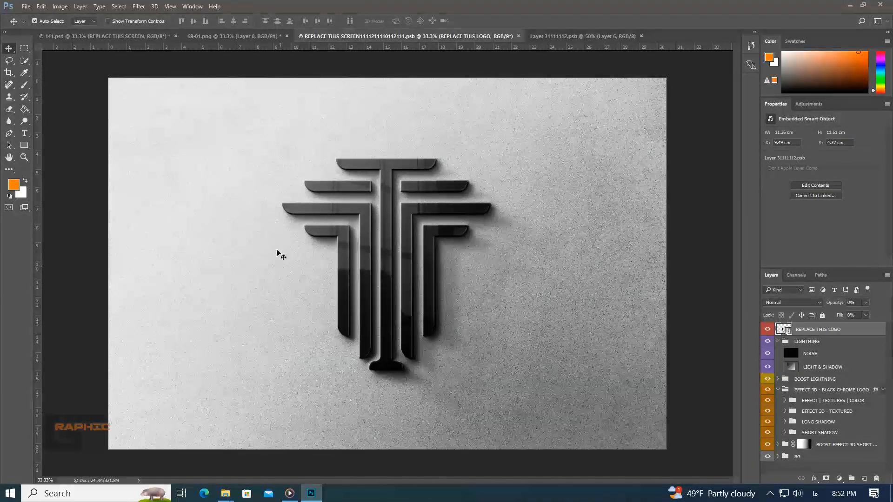
{"action": "left_click", "coordinate": [150, 37]}
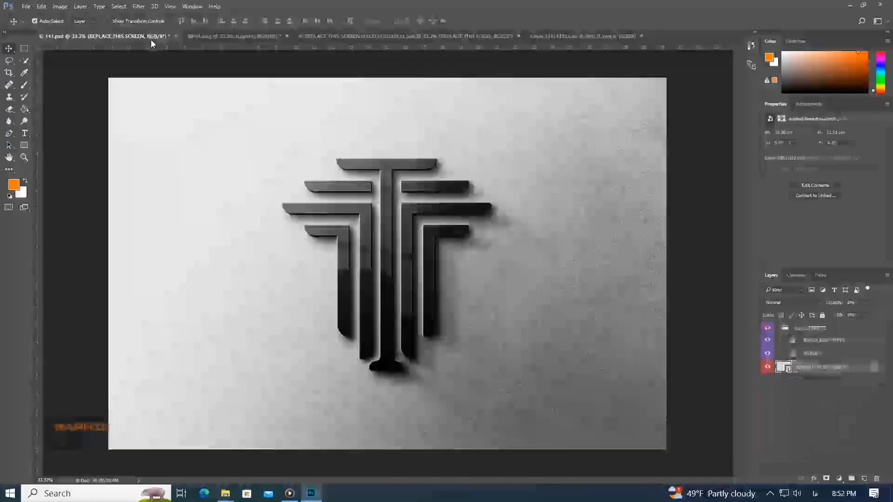